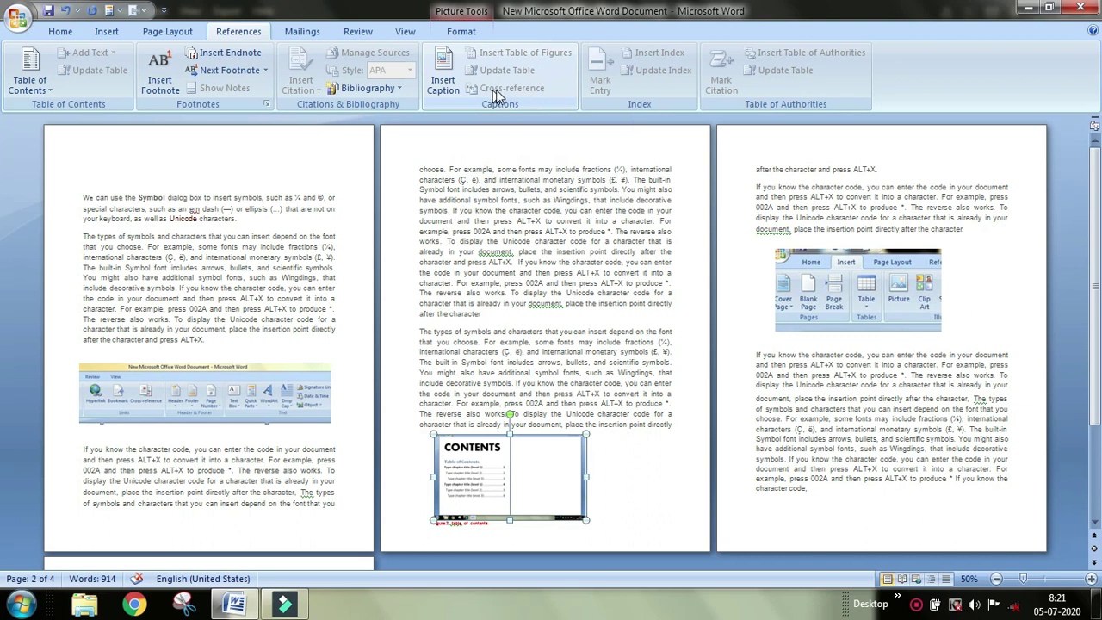
Step: Select the ribbon screenshot picture on page 1 and open the Caption dialog for it
{"action": "left_click", "coordinate": [661, 425]}
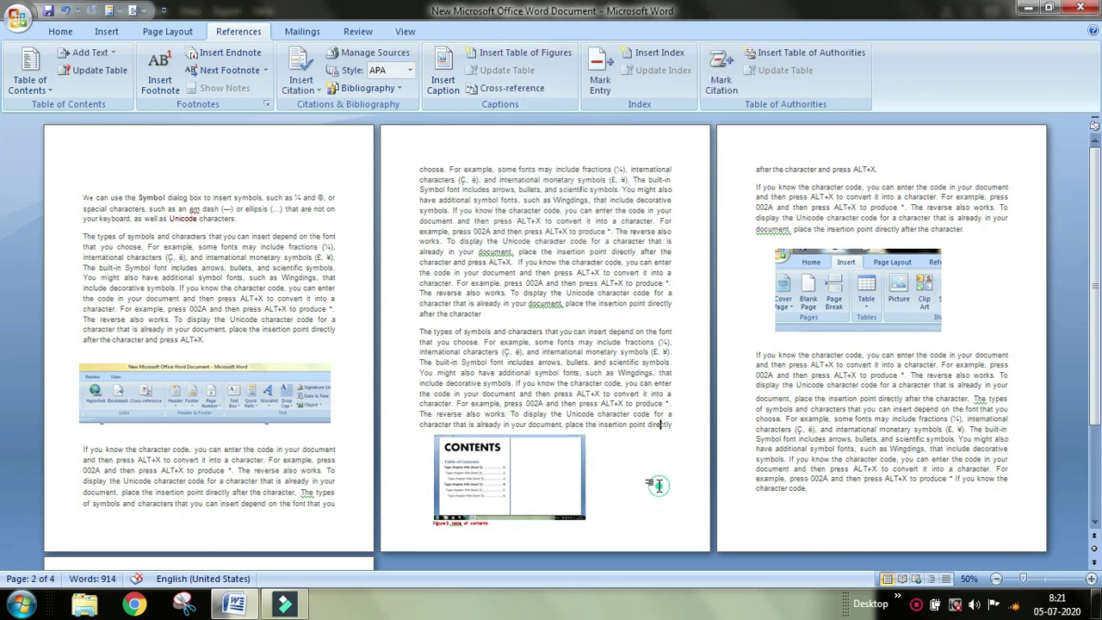
{"action": "left_click", "coordinate": [229, 396]}
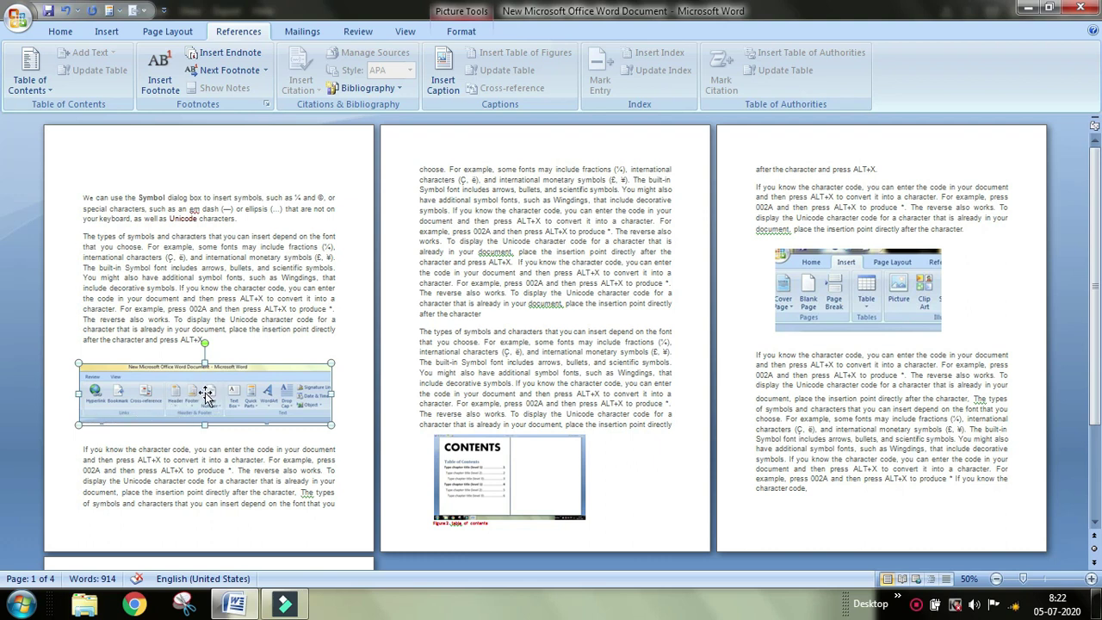
{"action": "left_click", "coordinate": [444, 69]}
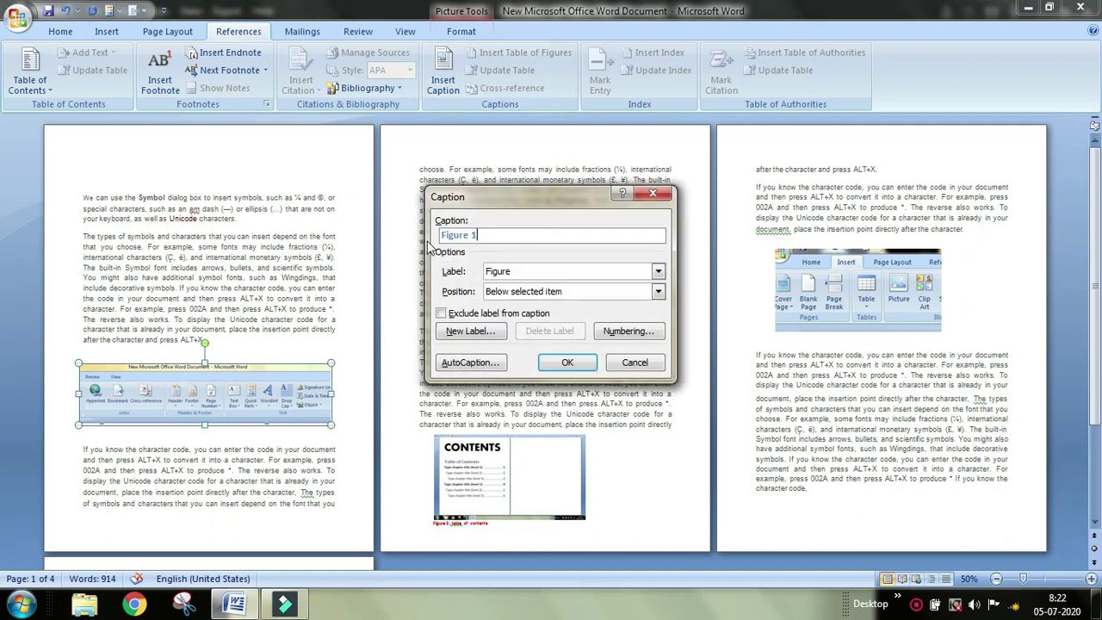
Step: Create a new caption label named 'picture'
{"action": "left_click", "coordinate": [652, 194]}
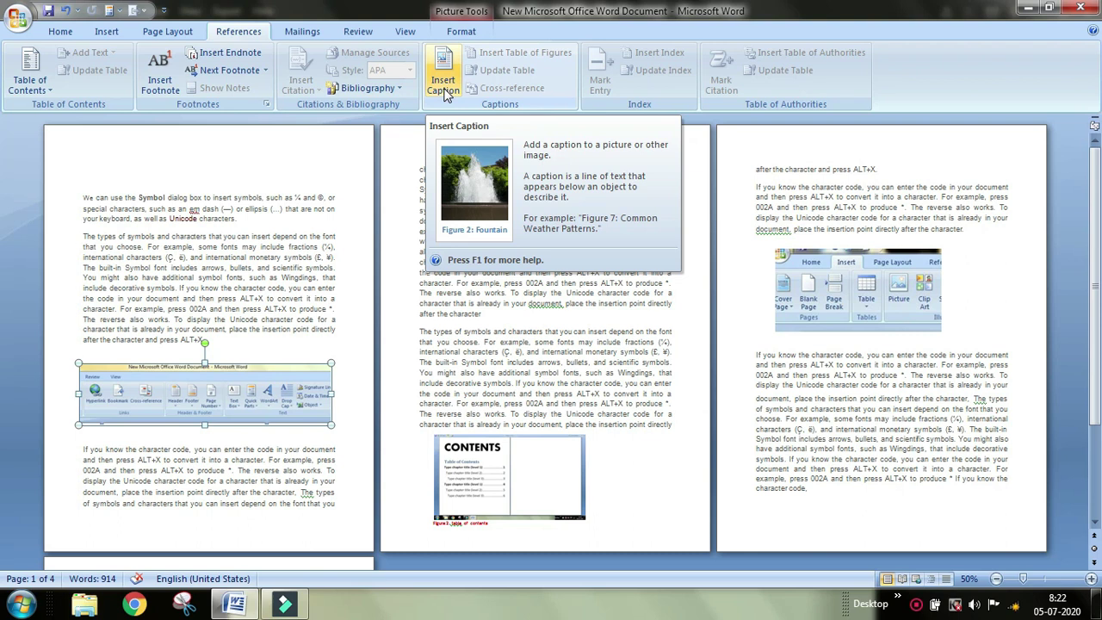
{"action": "left_click", "coordinate": [445, 88]}
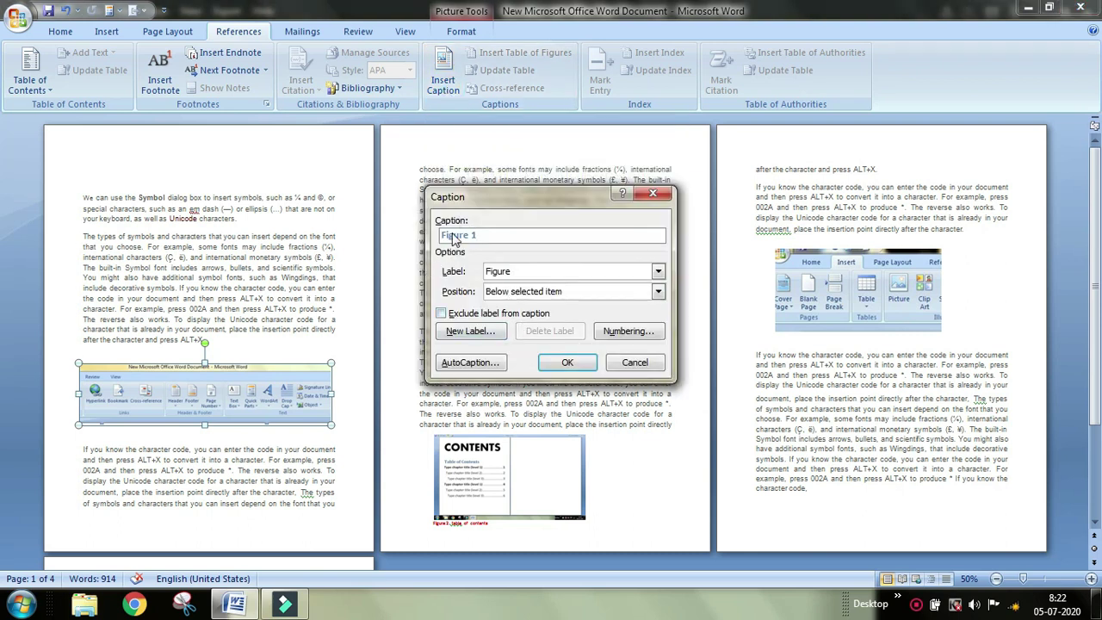
{"action": "left_click", "coordinate": [659, 272]}
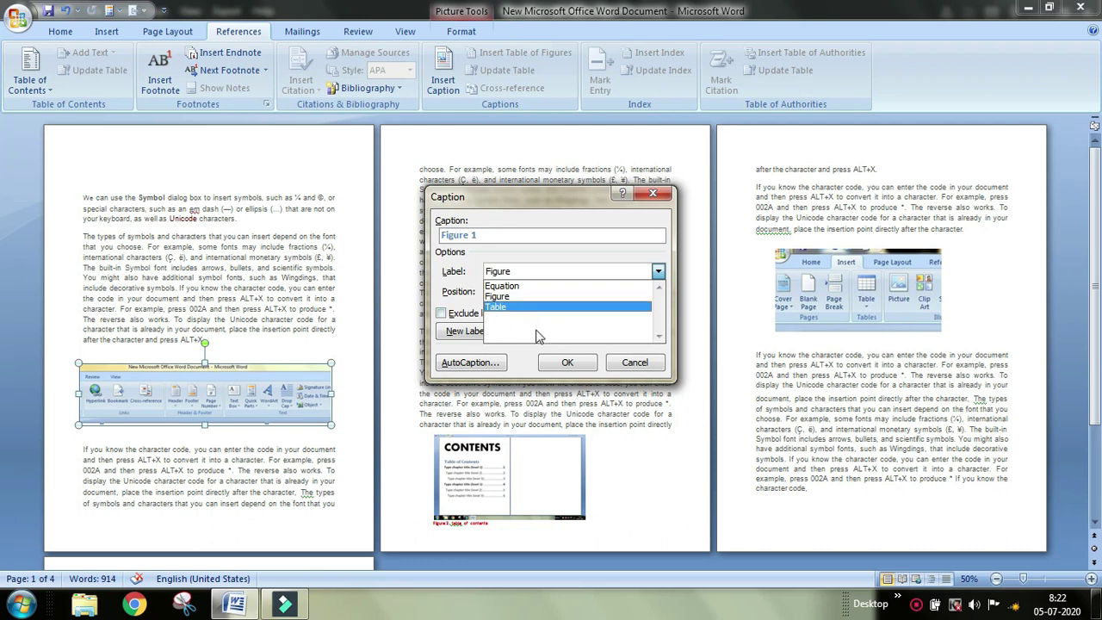
{"action": "left_click", "coordinate": [472, 336]}
{"action": "left_click", "coordinate": [458, 333]}
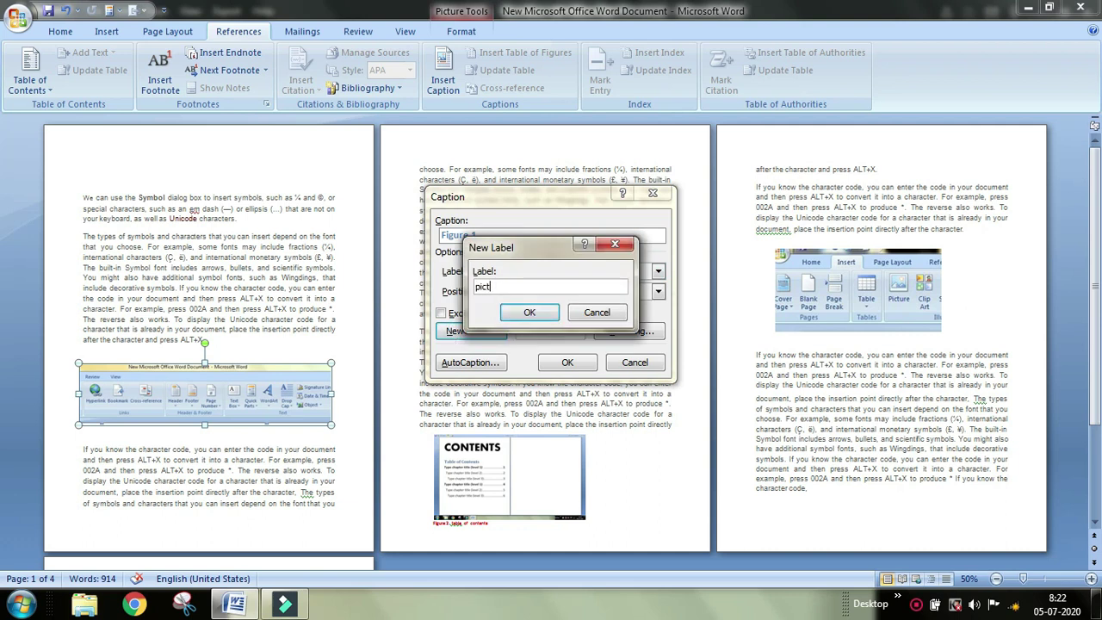
{"action": "left_click", "coordinate": [527, 313]}
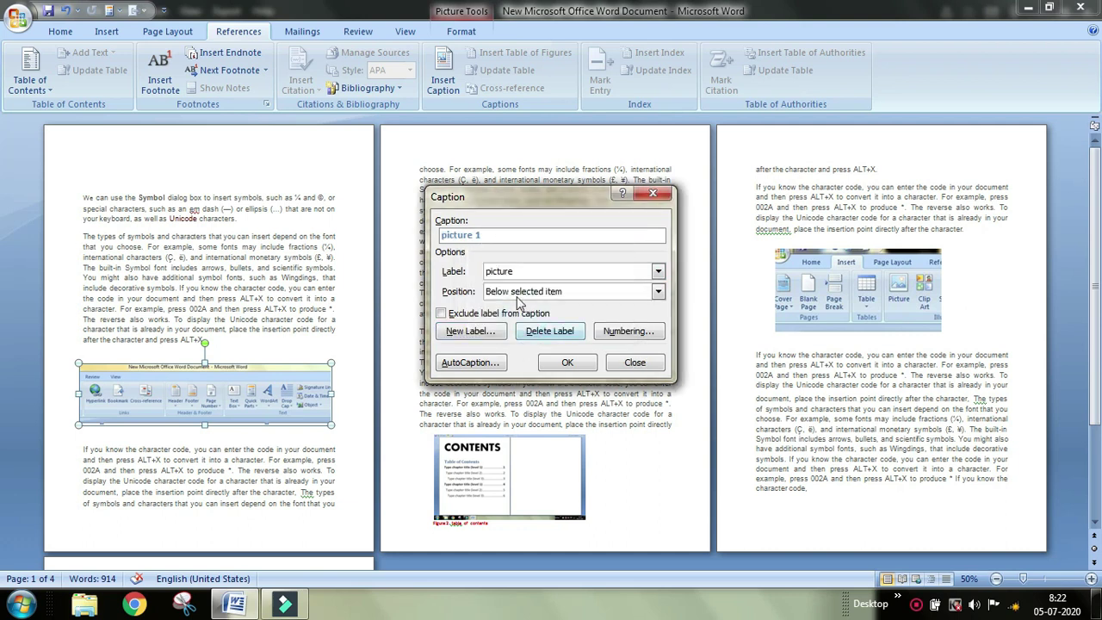
Step: Switch the label back to Figure and insert the Figure 1 caption below the picture
{"action": "left_click", "coordinate": [658, 271]}
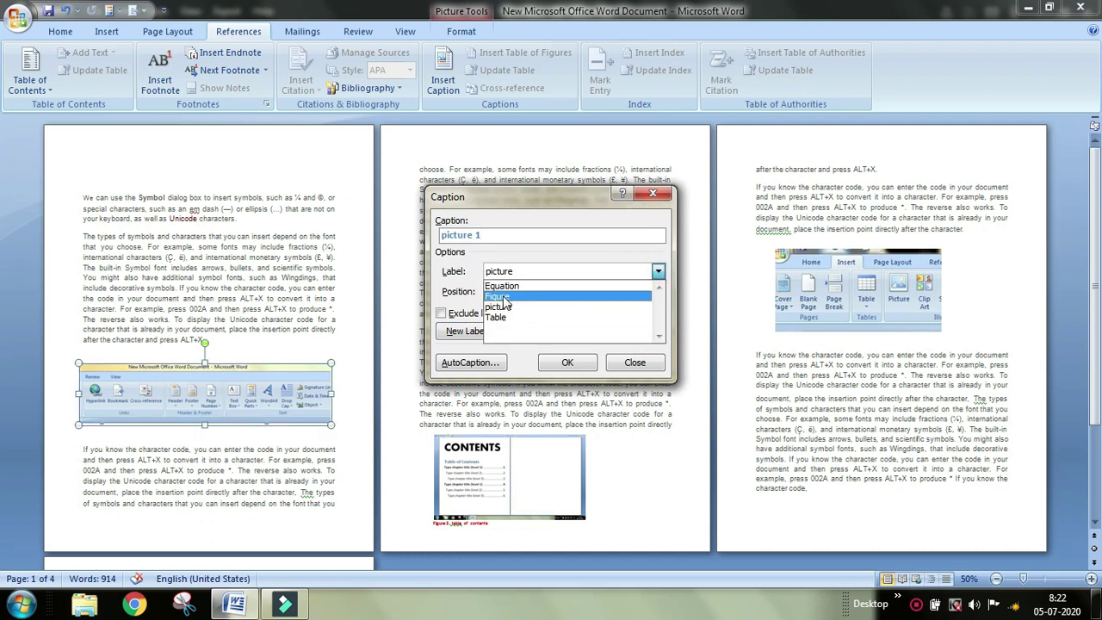
{"action": "left_click", "coordinate": [504, 296]}
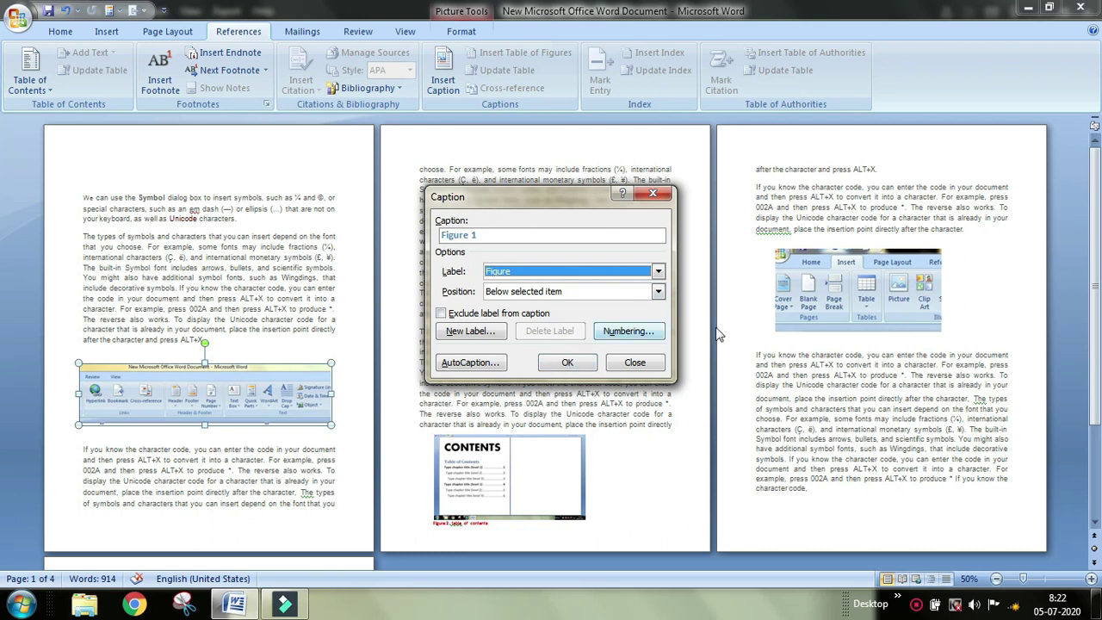
{"action": "left_click", "coordinate": [570, 363]}
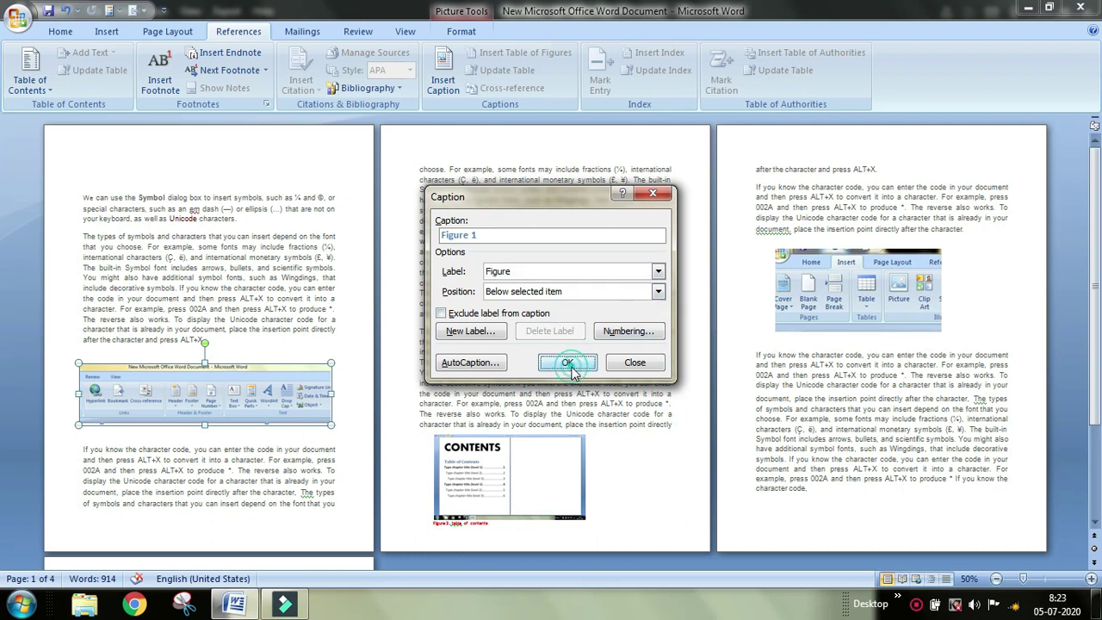
{"action": "scroll", "coordinate": [98, 432], "scroll_direction": "up", "scroll_amount": 8}
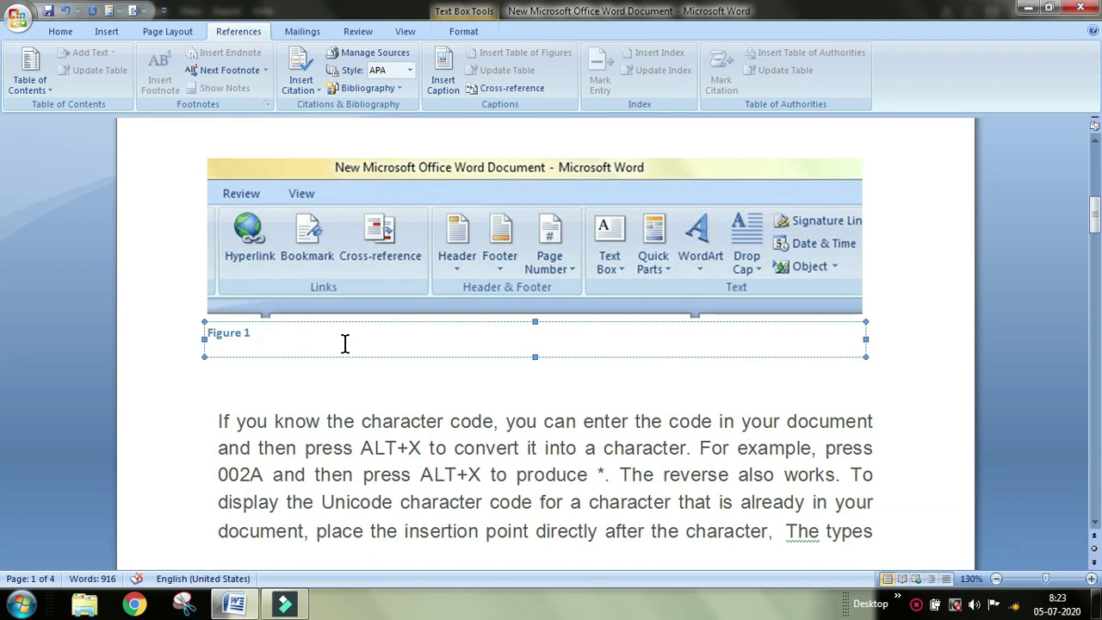
Step: Add 'RIBBON STYLES' after 'Figure 1' in the ribbon screenshot's caption
{"action": "key", "text": "alt+shift"}
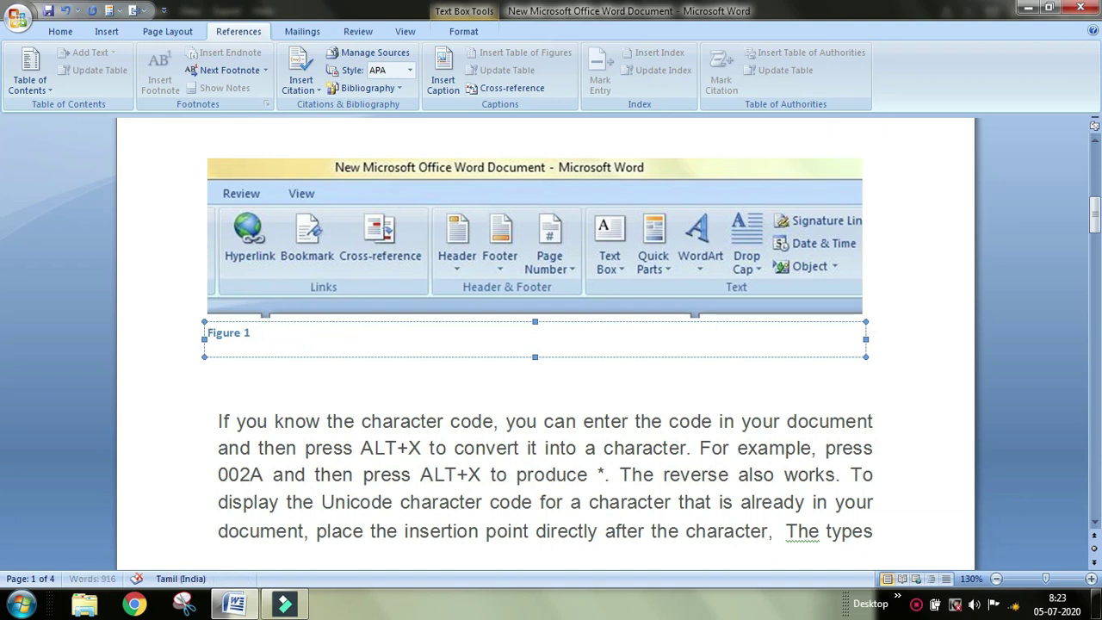
{"action": "type", "text": "RIBBON STYLES"}
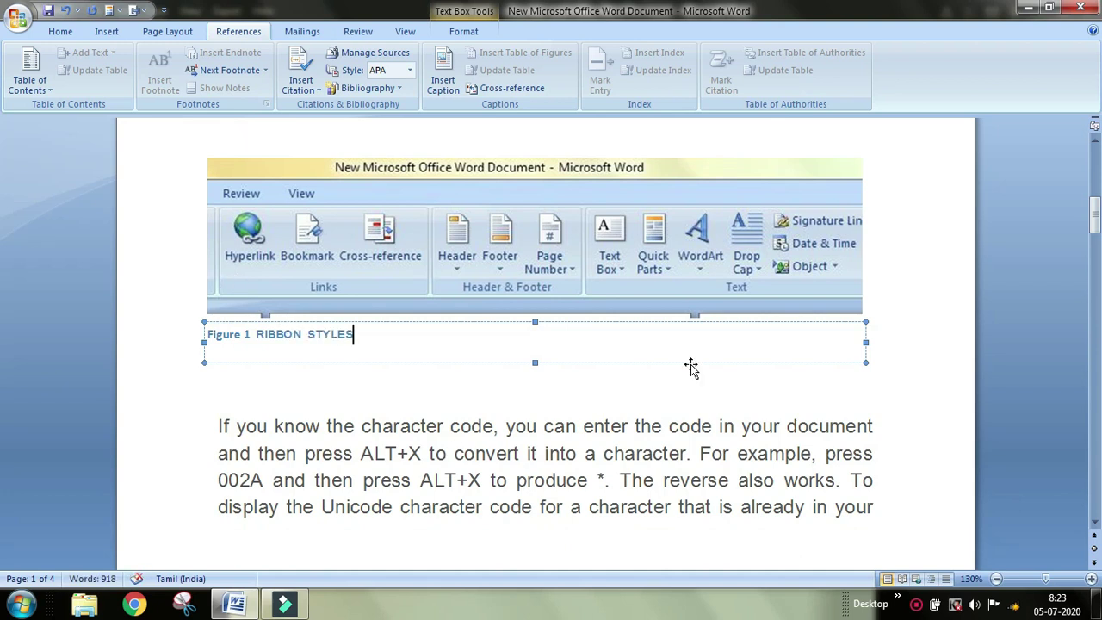
{"action": "left_click", "coordinate": [953, 368]}
{"action": "scroll", "coordinate": [896, 403], "scroll_direction": "down", "scroll_amount": 3}
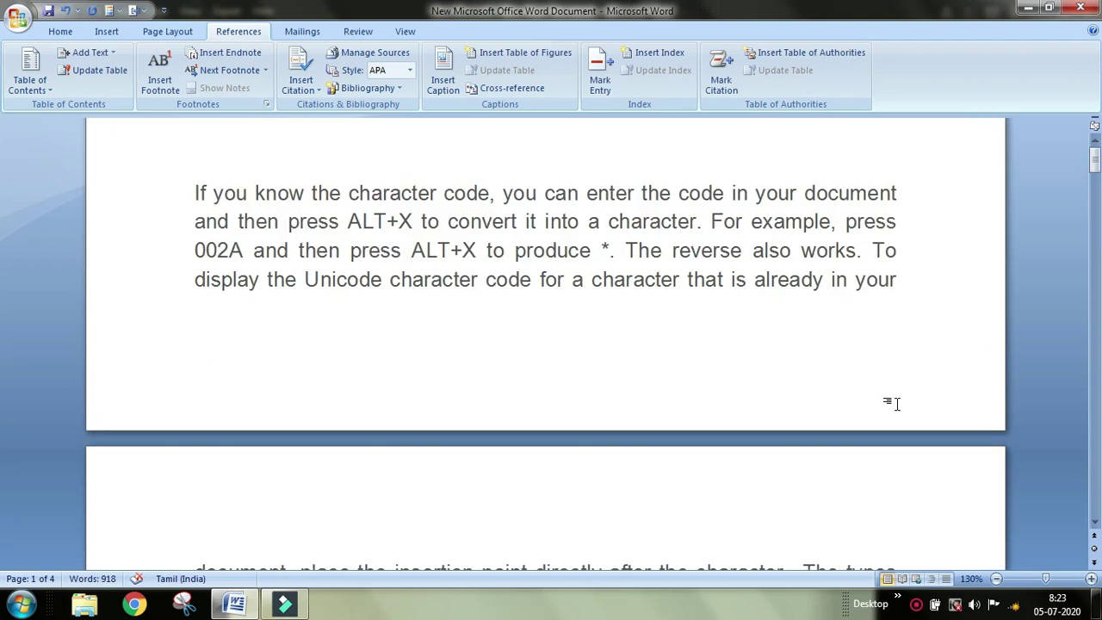
{"action": "scroll", "coordinate": [896, 403], "scroll_direction": "up", "scroll_amount": 3}
{"action": "scroll", "coordinate": [895, 403], "scroll_direction": "down", "scroll_amount": 2}
{"action": "scroll", "coordinate": [898, 404], "scroll_direction": "down", "scroll_amount": 5}
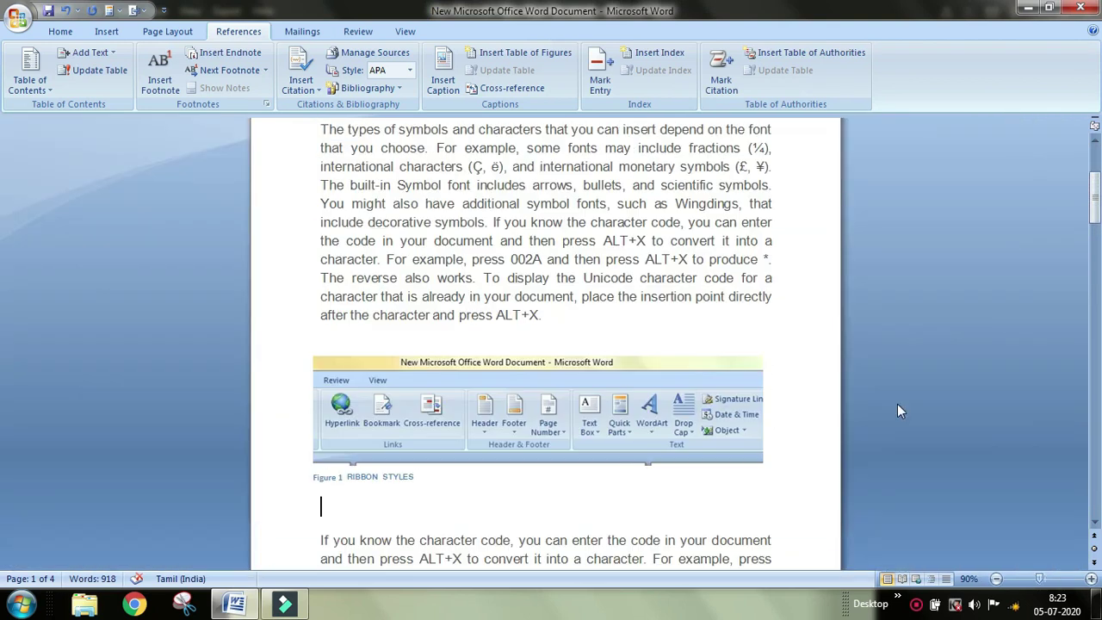
{"action": "scroll", "coordinate": [819, 441], "scroll_direction": "down", "scroll_amount": 4}
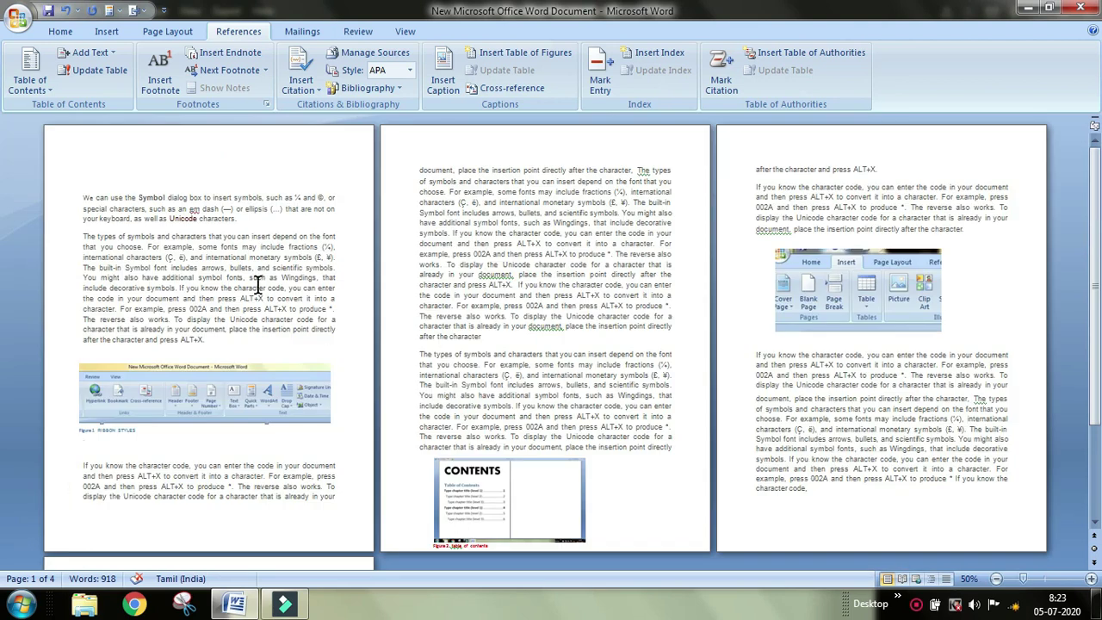
{"action": "left_click", "coordinate": [198, 396]}
Step: Type 'Fig 1' after 'Unicode characters.' on page 1 and select it
{"action": "left_click", "coordinate": [225, 341]}
{"action": "key", "text": "alt+shift"}
{"action": "scroll", "coordinate": [256, 339], "scroll_direction": "up", "scroll_amount": 10}
{"action": "left_click", "coordinate": [652, 243]}
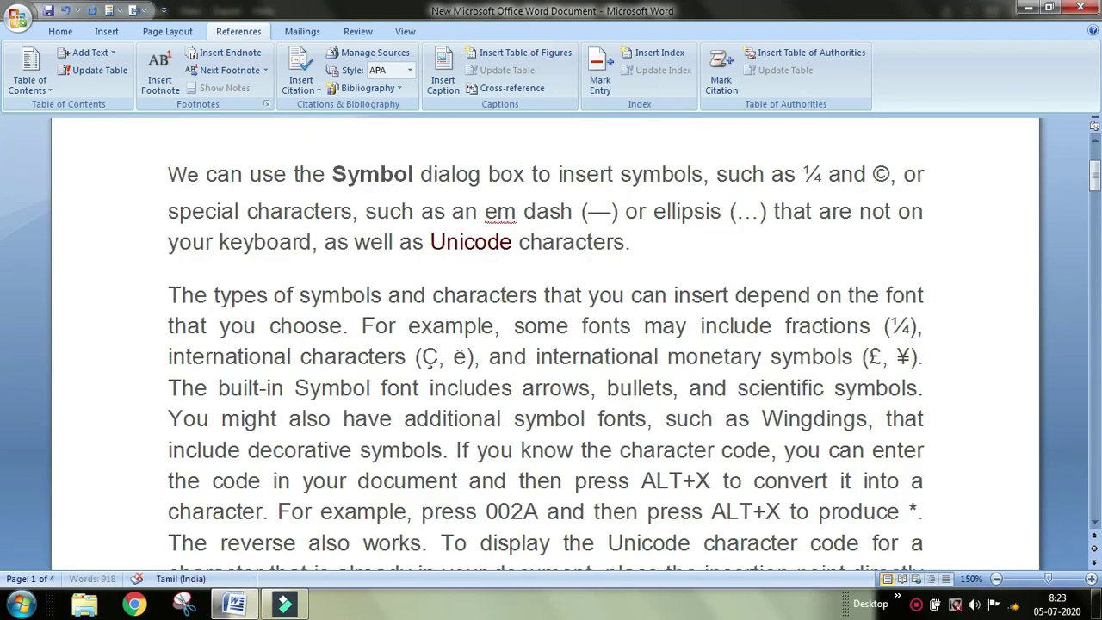
{"action": "type", "text": "Fig  1"}
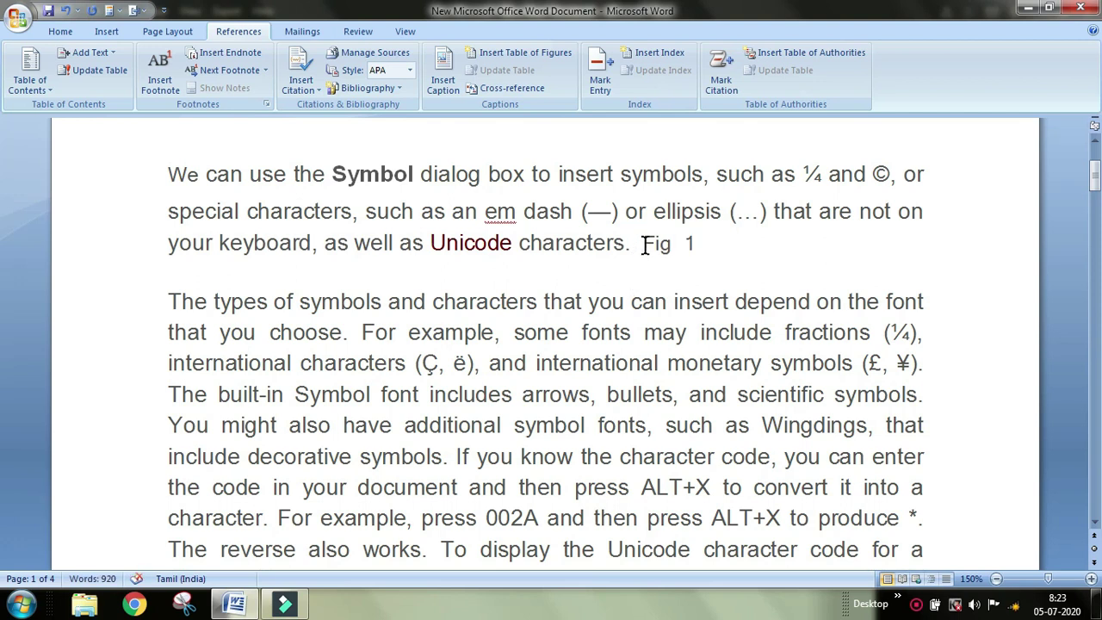
{"action": "left_click_drag", "start_coordinate": [645, 243], "coordinate": [695, 242]}
{"action": "left_click", "coordinate": [770, 256]}
{"action": "left_click_drag", "start_coordinate": [645, 242], "coordinate": [690, 238]}
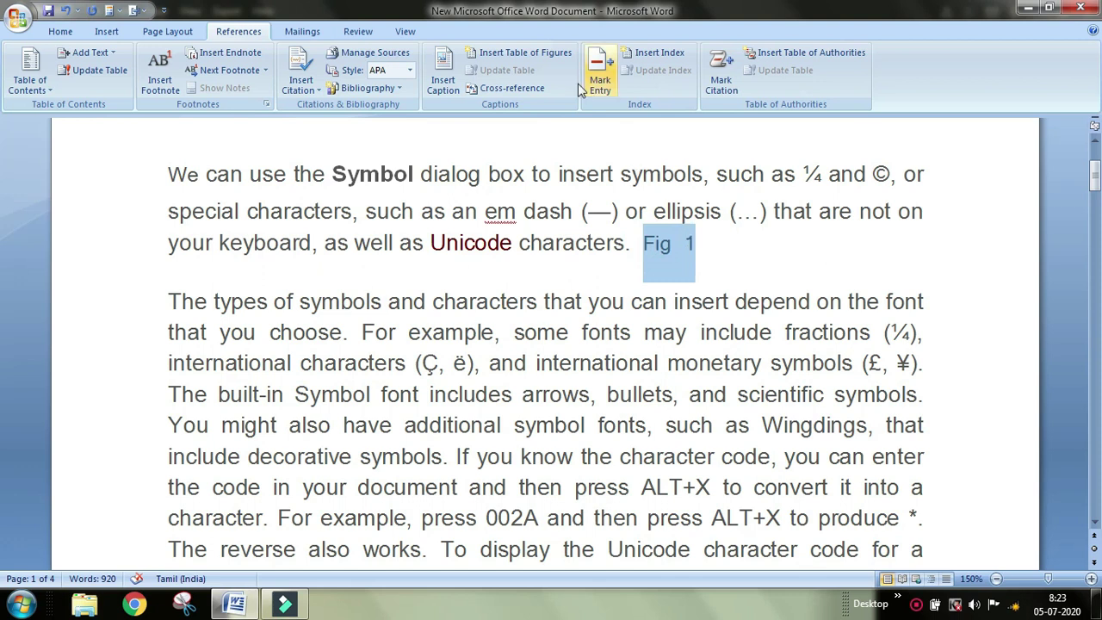
Step: Set up a cross-reference to a Figure that inserts the entire caption
{"action": "left_click", "coordinate": [520, 95]}
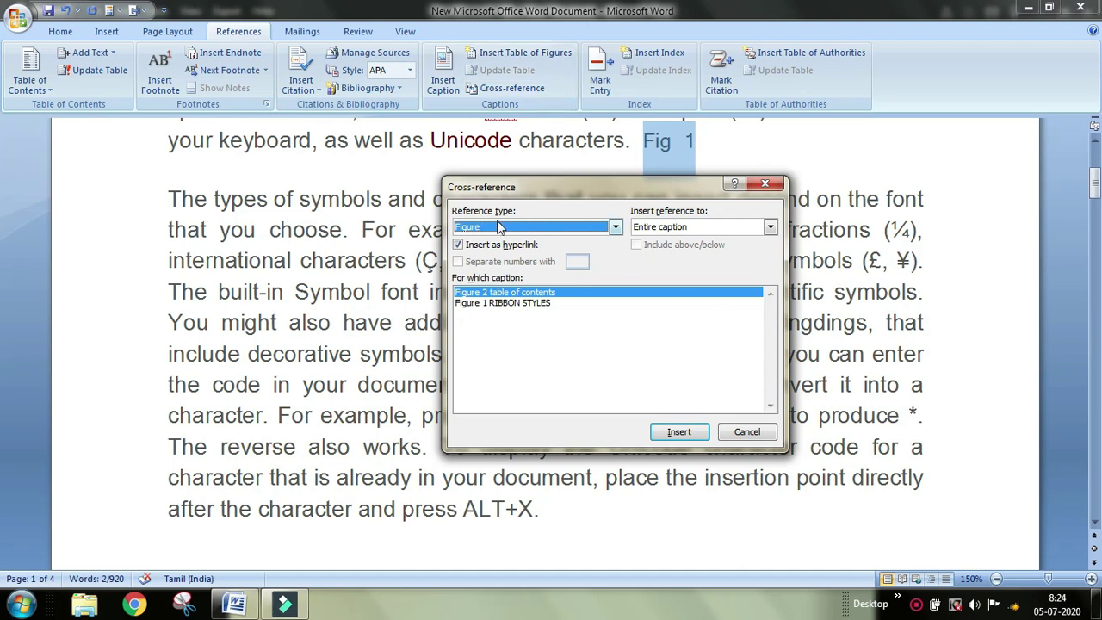
{"action": "left_click", "coordinate": [608, 229]}
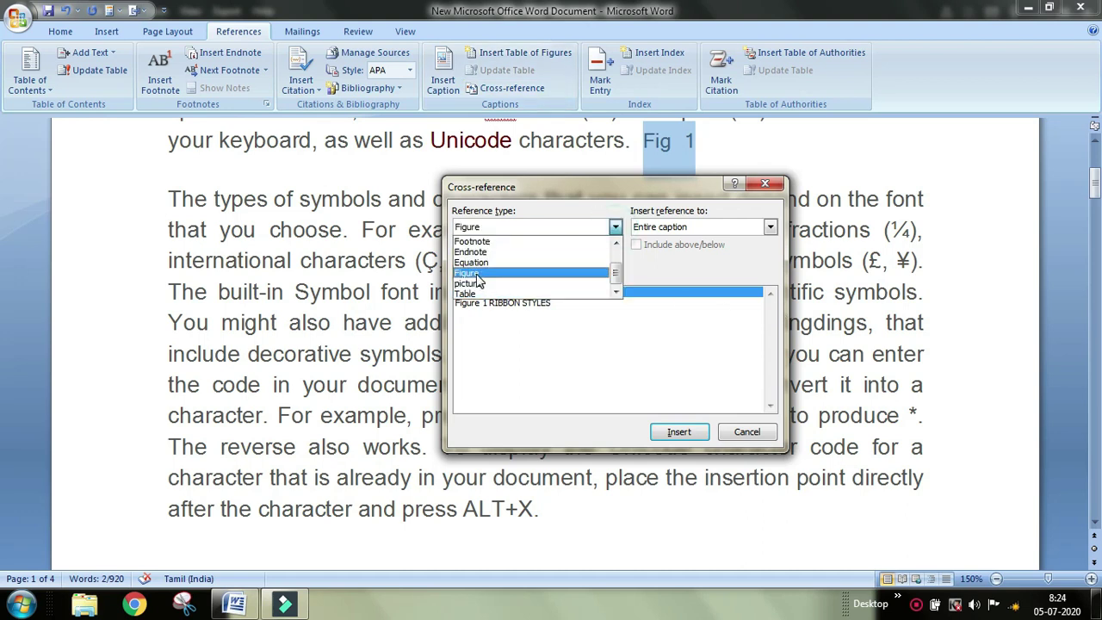
{"action": "scroll", "coordinate": [480, 282], "scroll_direction": "up", "scroll_amount": 3}
{"action": "scroll", "coordinate": [479, 282], "scroll_direction": "down", "scroll_amount": 3}
{"action": "left_click", "coordinate": [469, 274]}
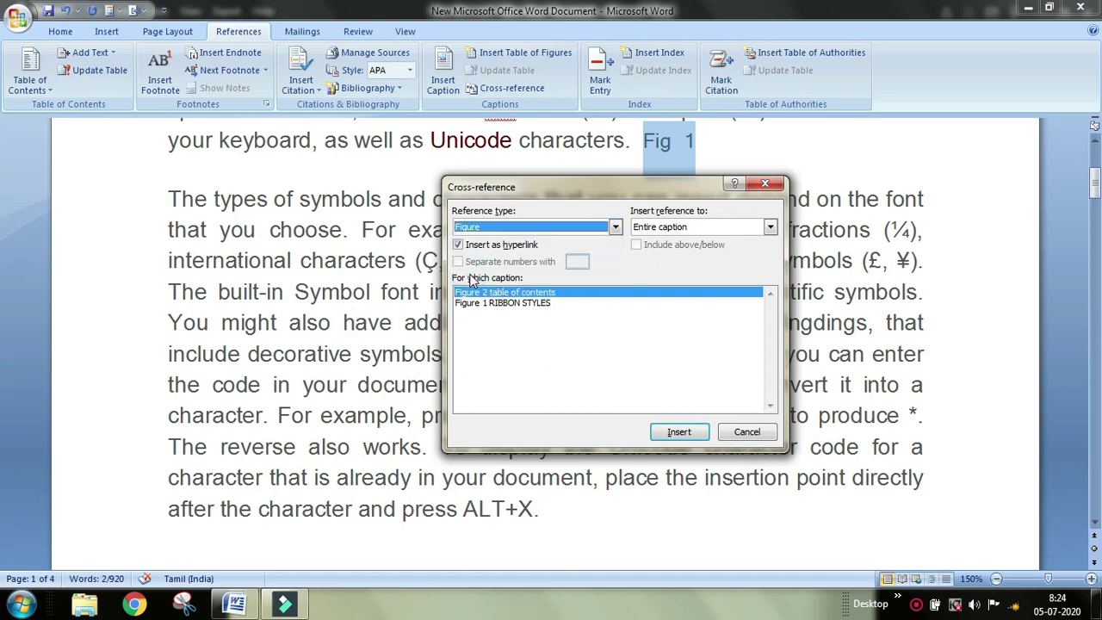
{"action": "left_click", "coordinate": [770, 228]}
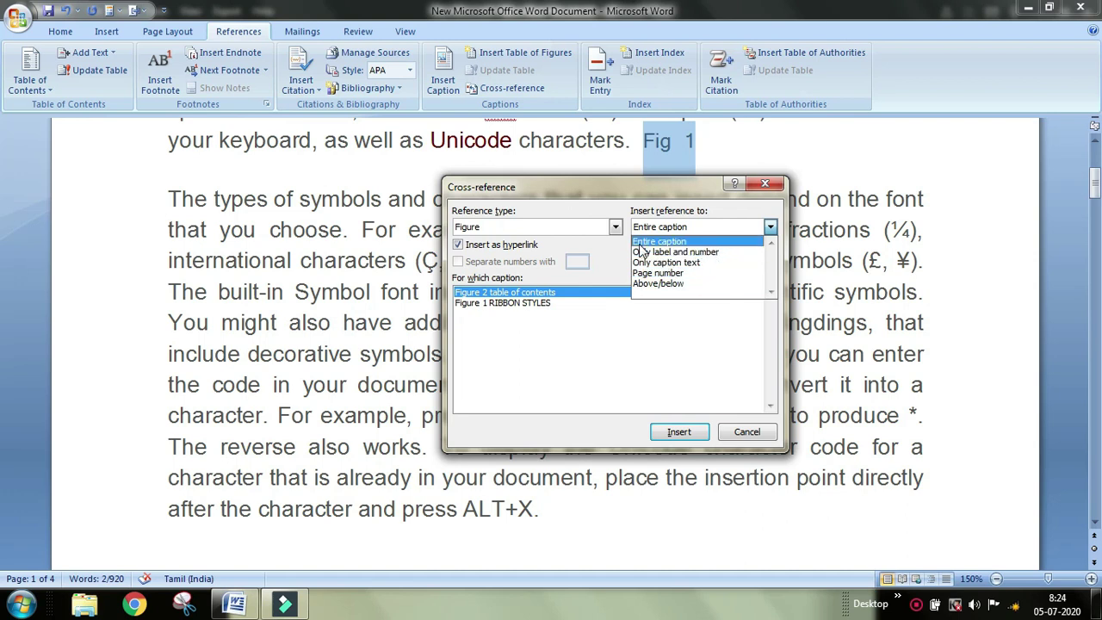
{"action": "left_click", "coordinate": [674, 243]}
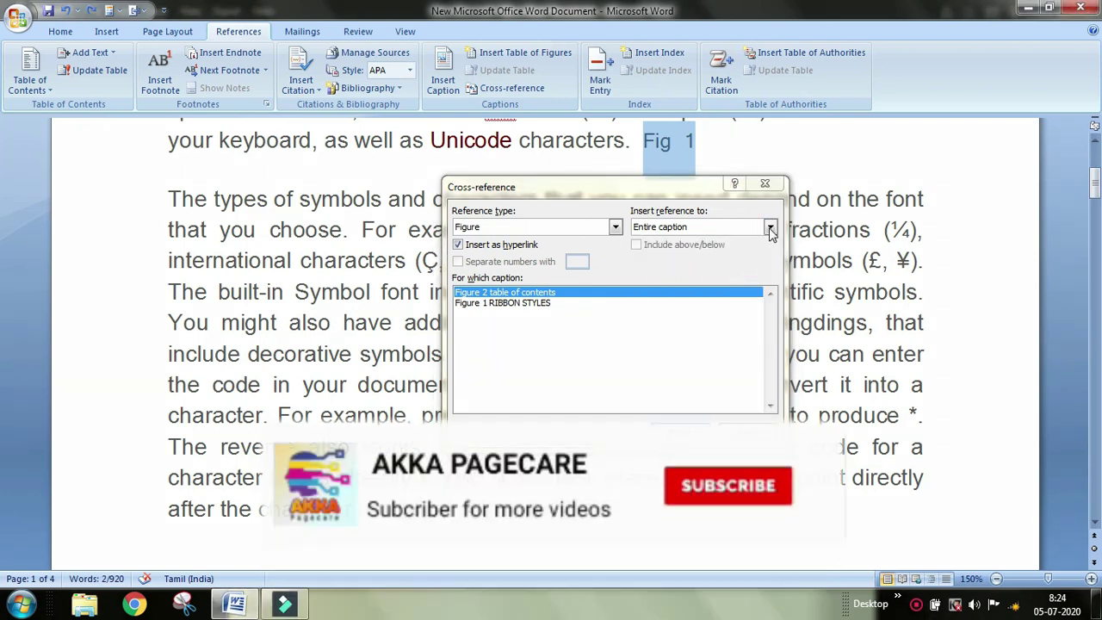
Step: Replace 'Fig 1' with the 'Figure 1 RIBBON STYLES' cross-reference and close the dialog
{"action": "left_click", "coordinate": [510, 305]}
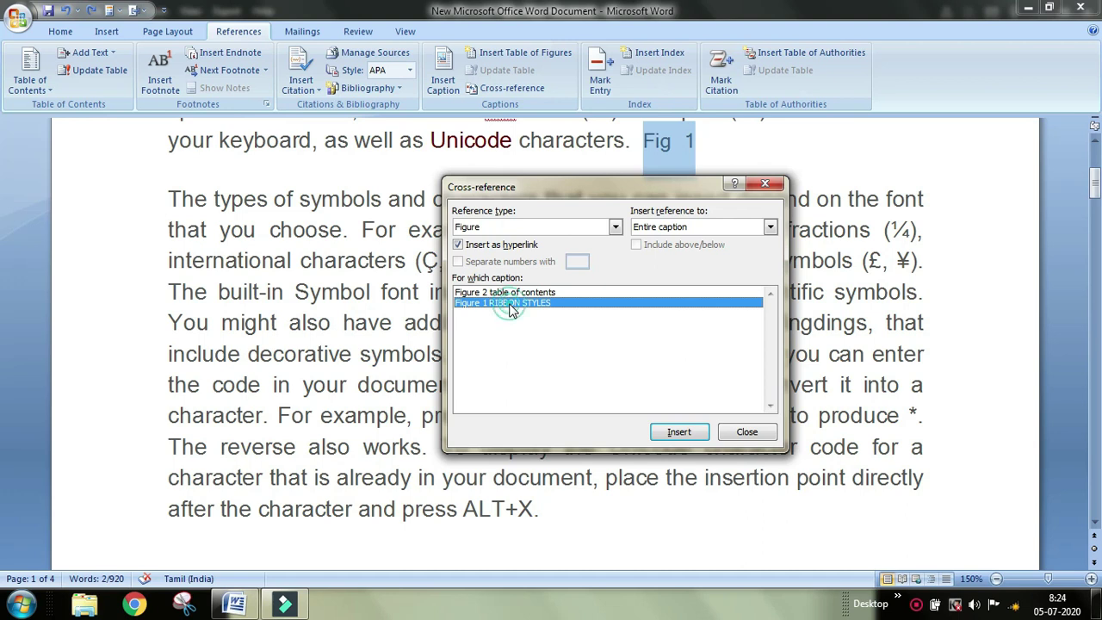
{"action": "left_click", "coordinate": [517, 292]}
{"action": "left_click", "coordinate": [694, 432]}
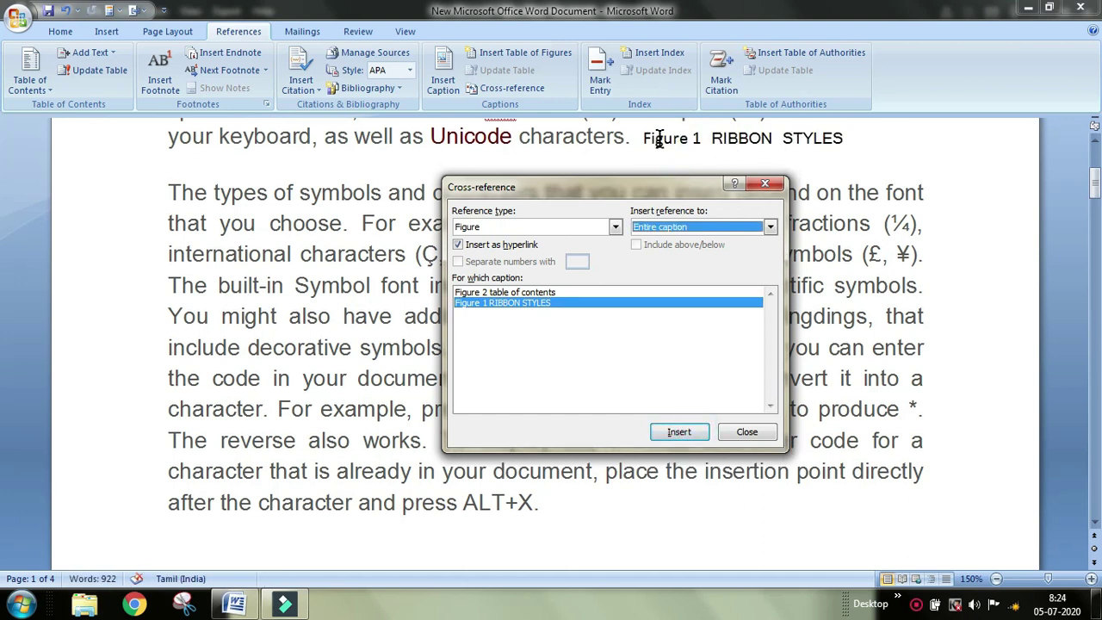
{"action": "left_click", "coordinate": [856, 144]}
{"action": "left_click", "coordinate": [765, 183]}
{"action": "left_click", "coordinate": [995, 214]}
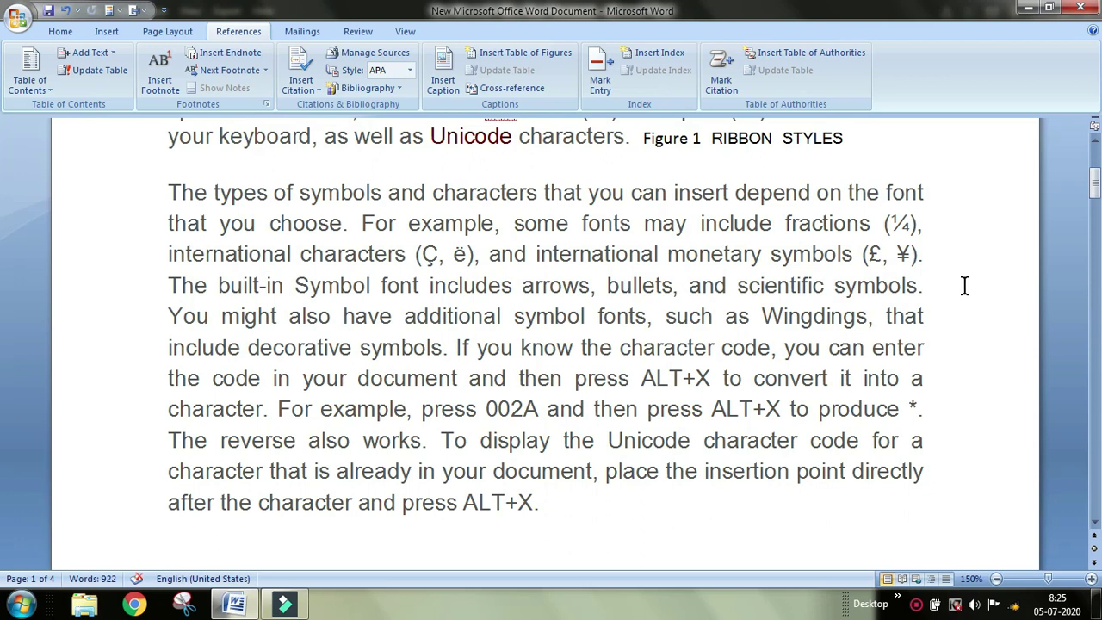
Step: Inspect the Figure 1 RIBBON STYLES caption box on page 1, then deselect it
{"action": "scroll", "coordinate": [835, 216], "scroll_direction": "up", "scroll_amount": 3}
{"action": "scroll", "coordinate": [887, 408], "scroll_direction": "up", "scroll_amount": 3}
{"action": "scroll", "coordinate": [922, 414], "scroll_direction": "up", "scroll_amount": 3}
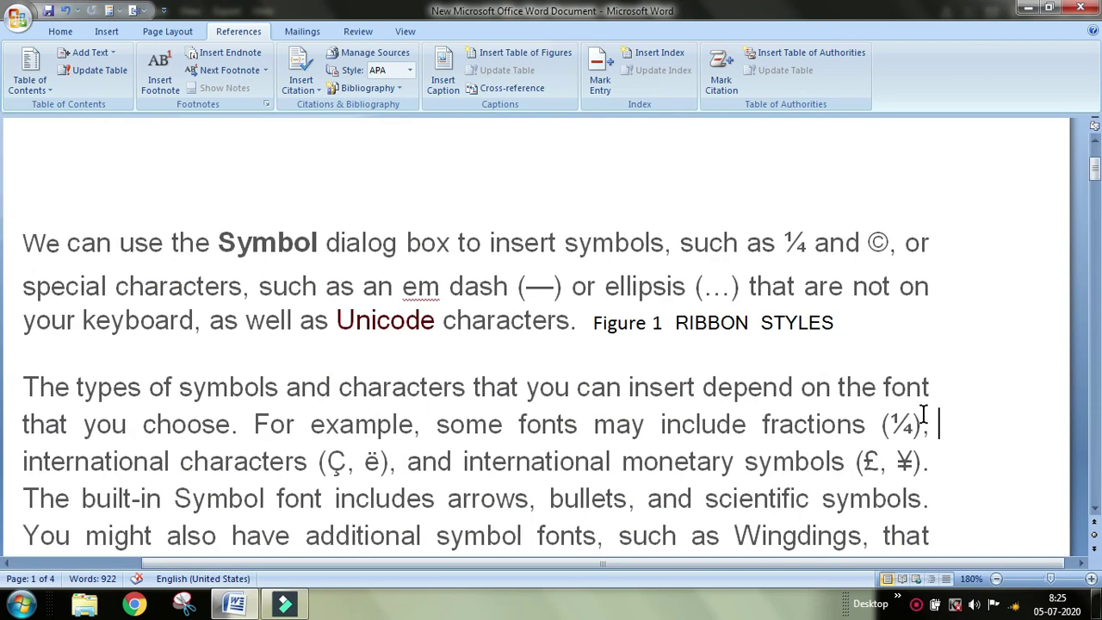
{"action": "scroll", "coordinate": [818, 301], "scroll_direction": "down", "scroll_amount": 1}
{"action": "left_click", "coordinate": [705, 182]}
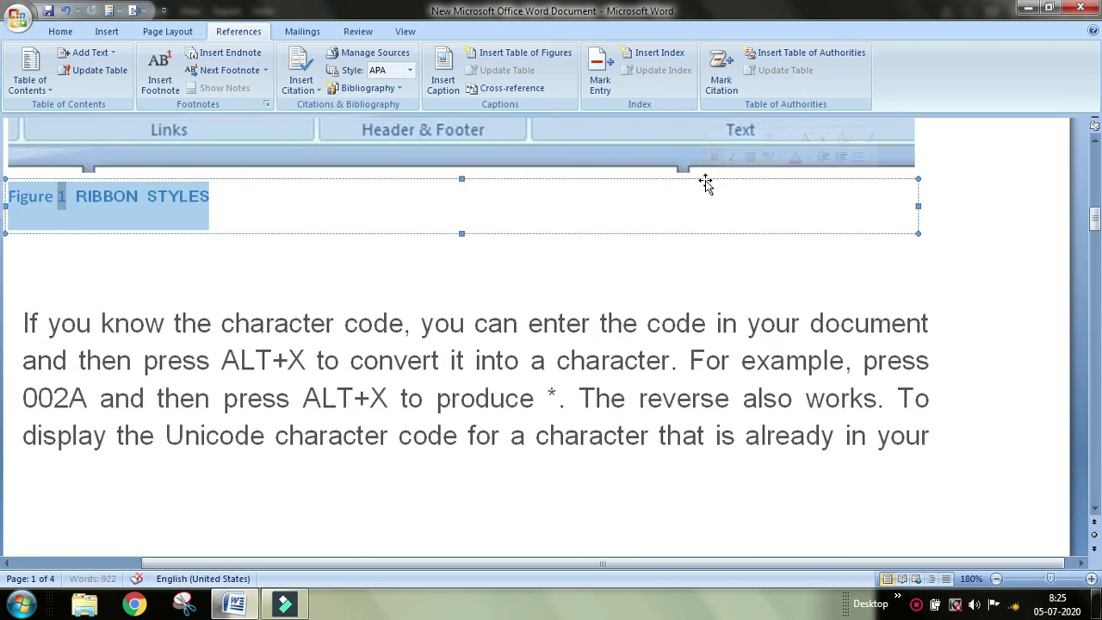
{"action": "scroll", "coordinate": [382, 323], "scroll_direction": "up", "scroll_amount": 3}
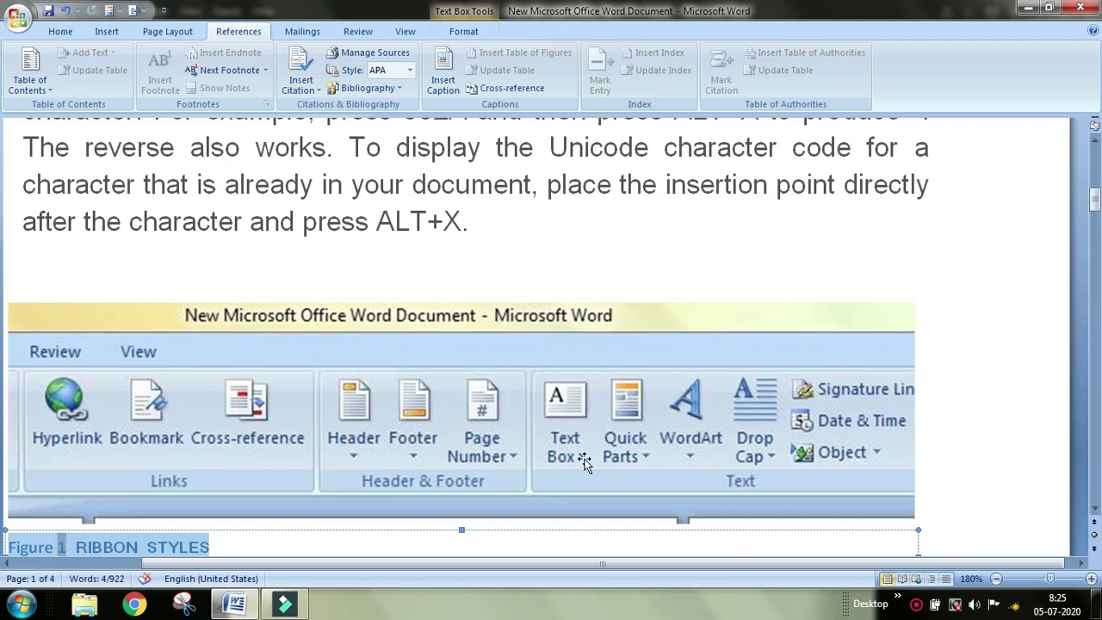
{"action": "scroll", "coordinate": [874, 473], "scroll_direction": "up", "scroll_amount": 4}
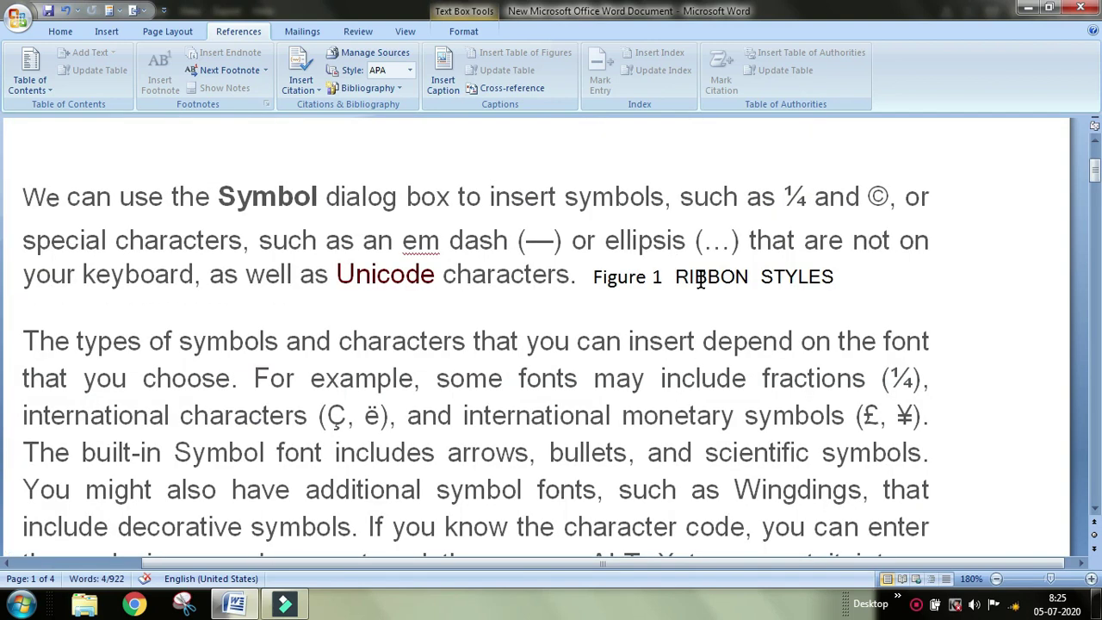
{"action": "left_click", "coordinate": [643, 285]}
{"action": "scroll", "coordinate": [377, 291], "scroll_direction": "down", "scroll_amount": 3}
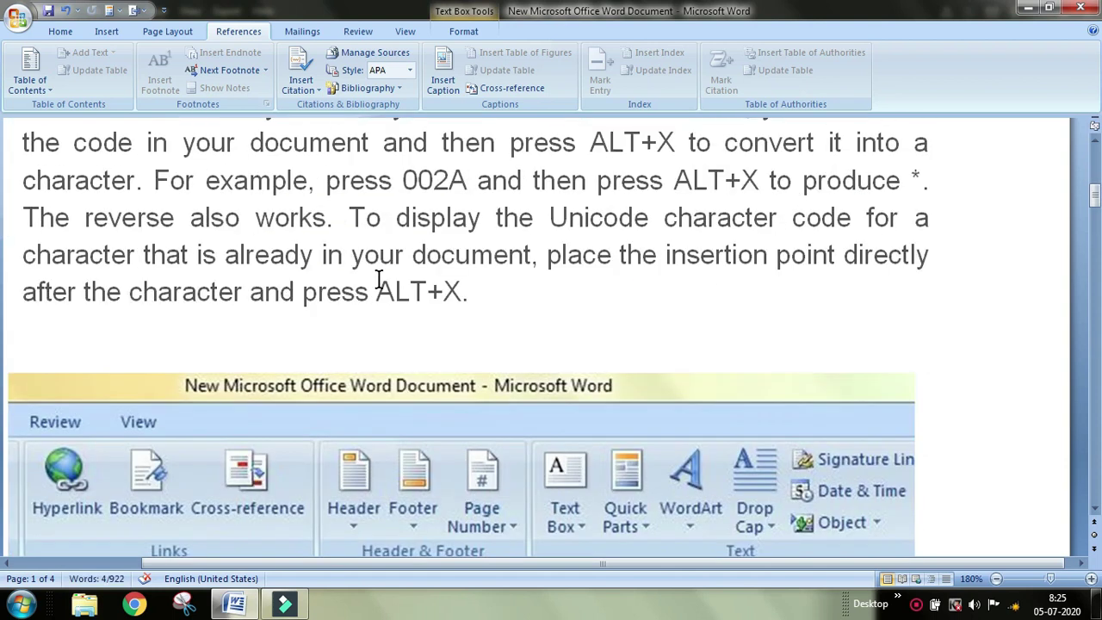
{"action": "left_click_drag", "start_coordinate": [505, 562], "coordinate": [444, 562]}
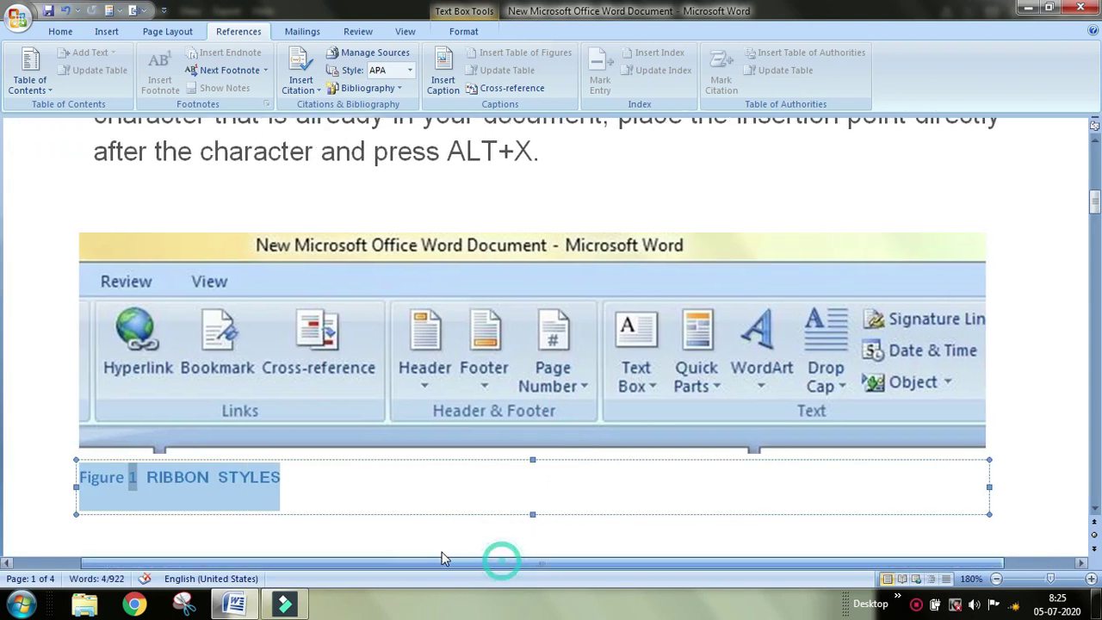
{"action": "scroll", "coordinate": [726, 411], "scroll_direction": "down", "scroll_amount": 5}
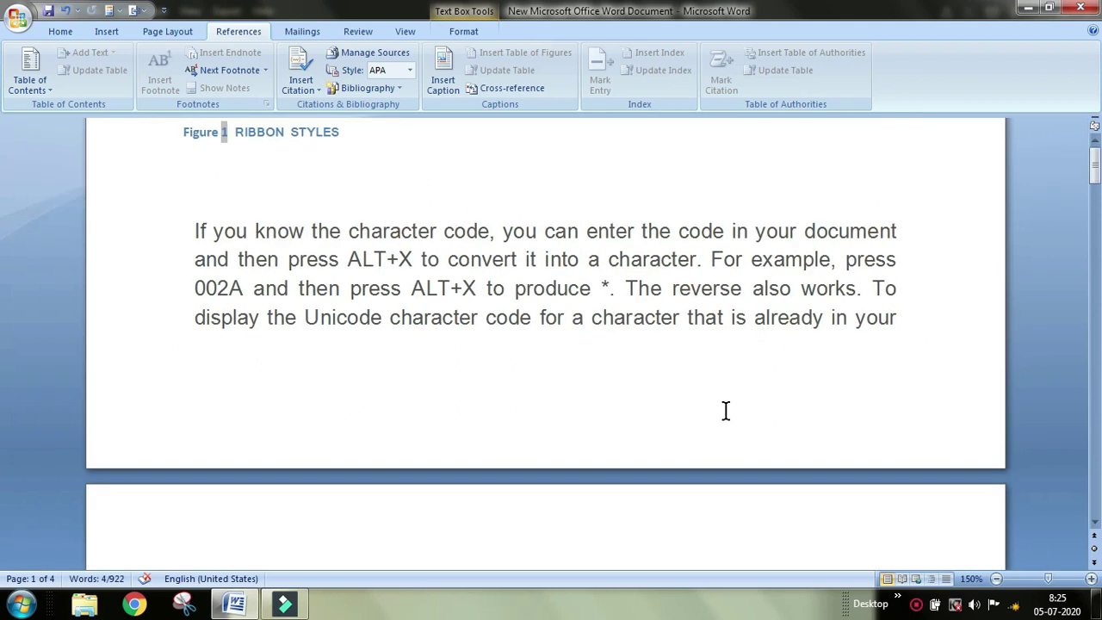
{"action": "scroll", "coordinate": [726, 411], "scroll_direction": "down", "scroll_amount": 1}
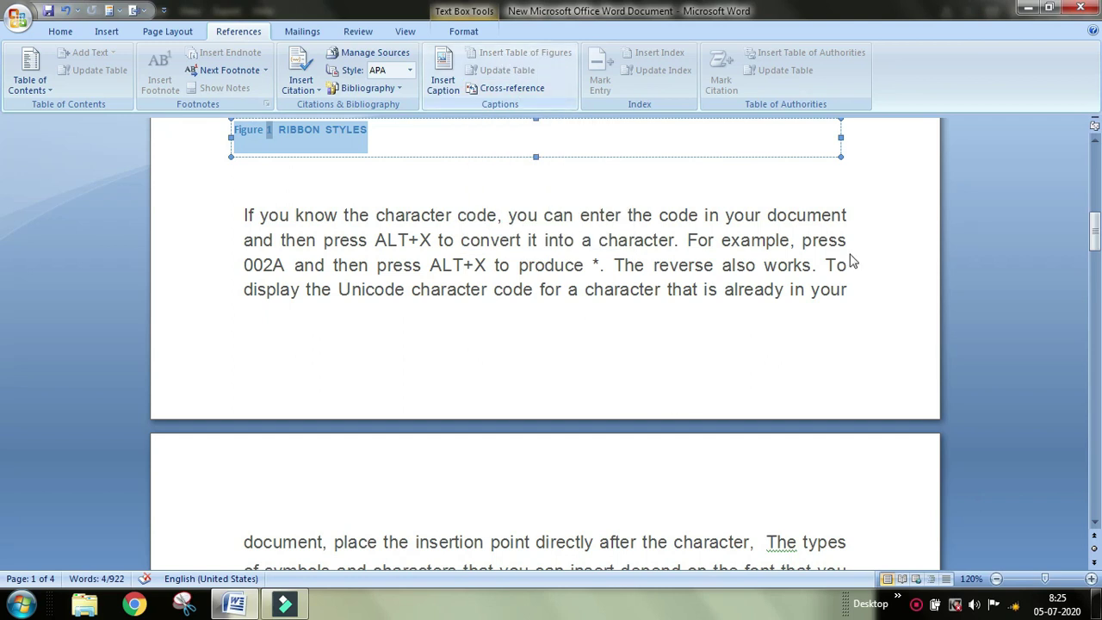
{"action": "scroll", "coordinate": [861, 315], "scroll_direction": "up", "scroll_amount": 5}
{"action": "left_click", "coordinate": [244, 257]}
Step: Paste the Insert ribbon screenshot above the character-code paragraph on page 2 and select it
{"action": "scroll", "coordinate": [830, 411], "scroll_direction": "down", "scroll_amount": 10}
{"action": "key", "text": "alt+shift"}
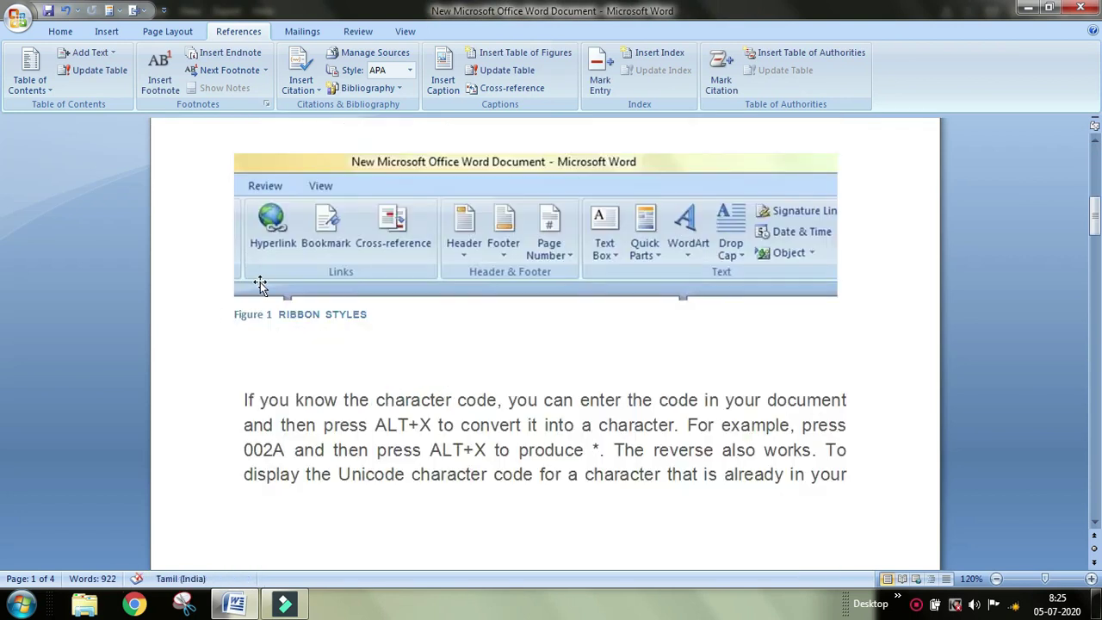
{"action": "scroll", "coordinate": [732, 468], "scroll_direction": "down", "scroll_amount": 12}
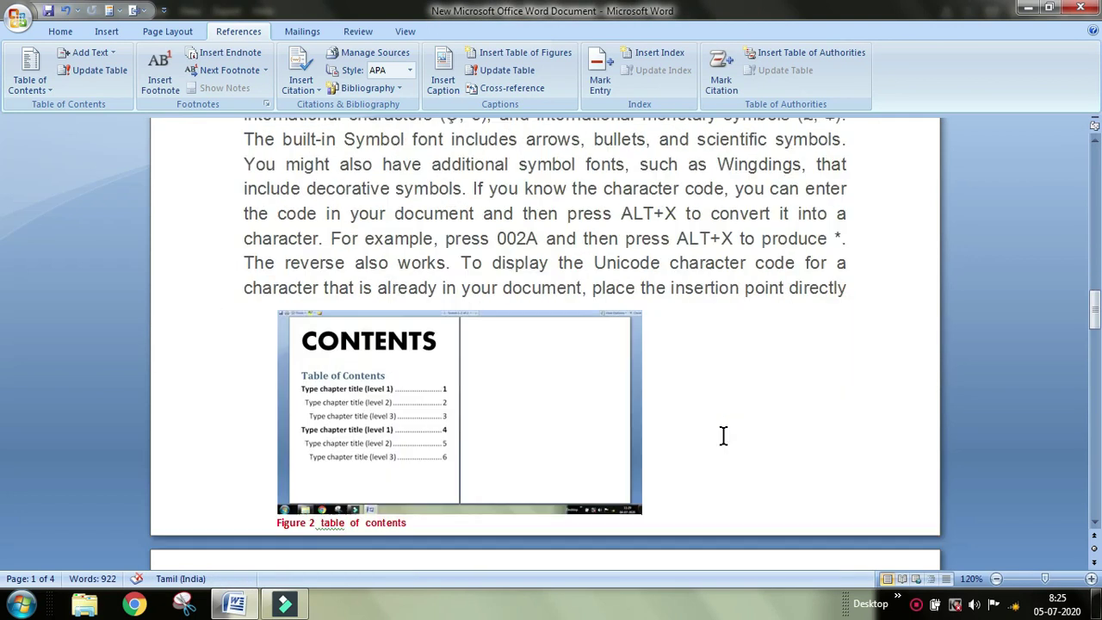
{"action": "scroll", "coordinate": [424, 350], "scroll_direction": "down", "scroll_amount": 4}
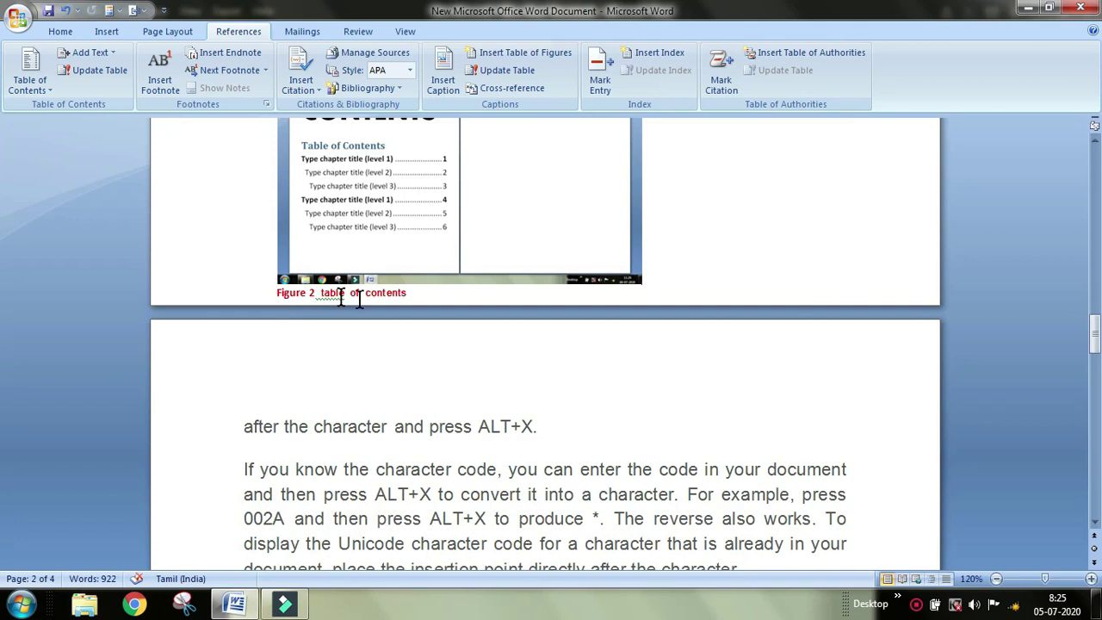
{"action": "key", "text": "ctrl+v"}
{"action": "left_click", "coordinate": [507, 186]}
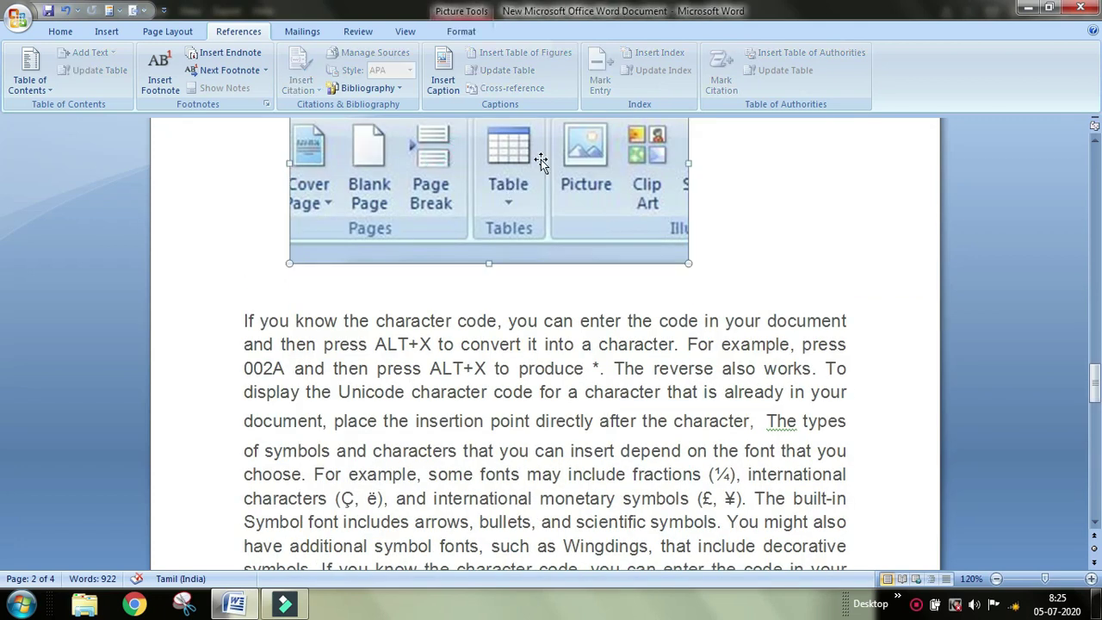
Step: Insert a Figure 3 caption on the screenshot reading 'pages and tables'
{"action": "left_click", "coordinate": [448, 86]}
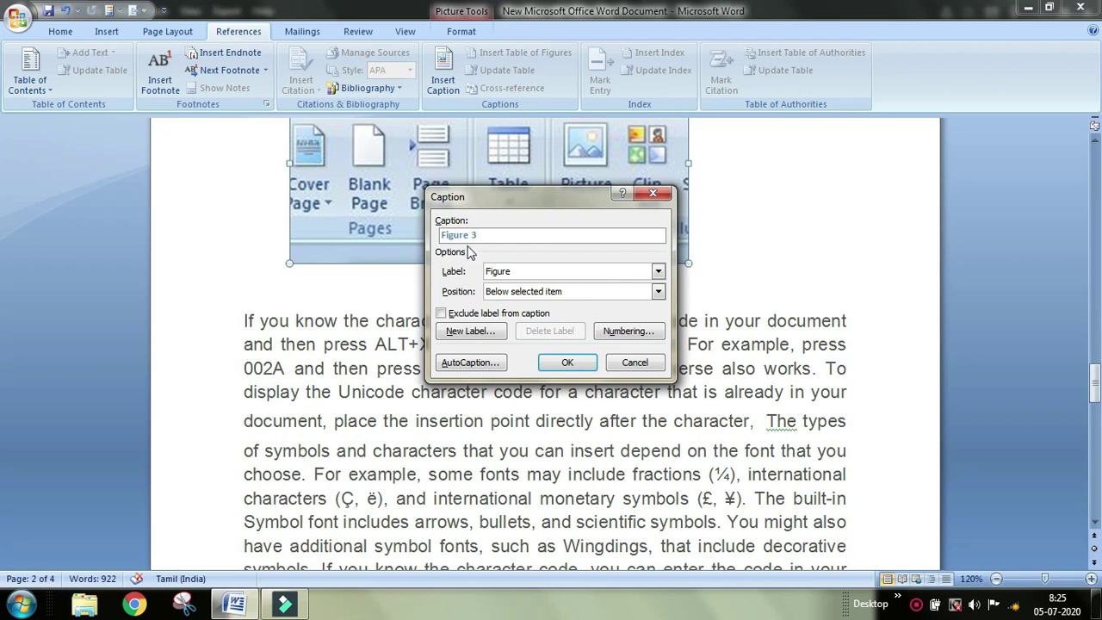
{"action": "left_click", "coordinate": [567, 363]}
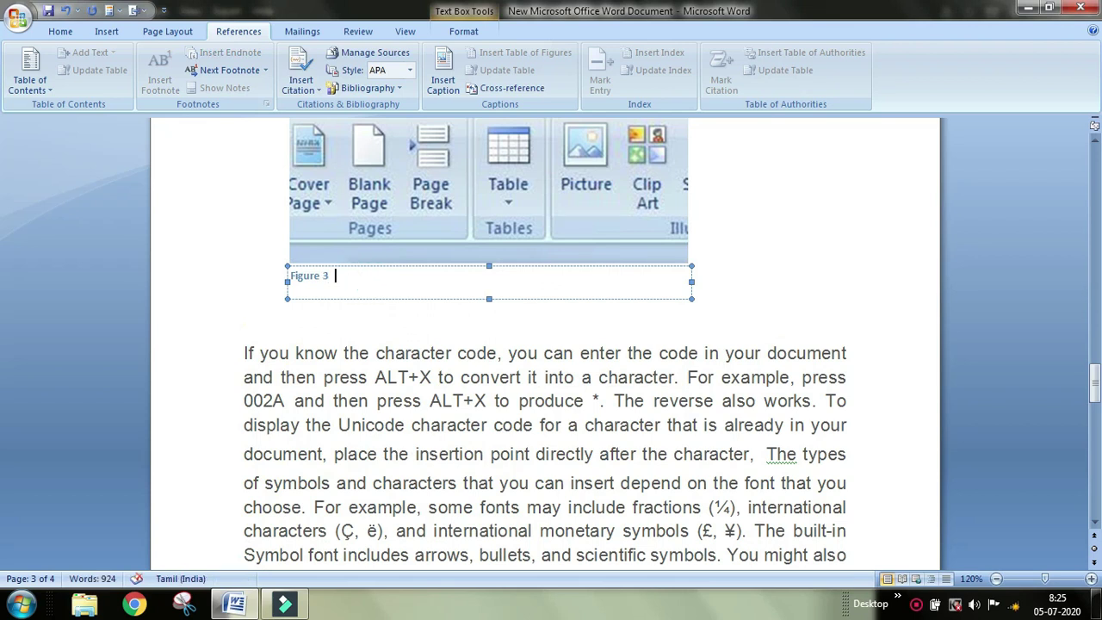
{"action": "type", "text": "page"}
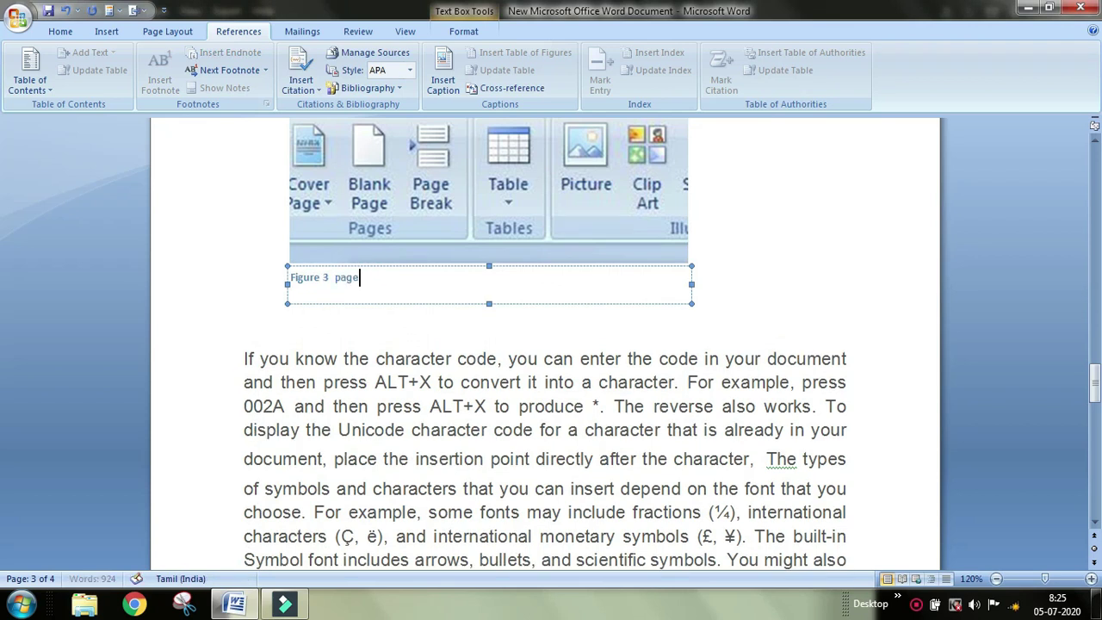
{"action": "type", "text": "s and tables"}
{"action": "left_click", "coordinate": [855, 246]}
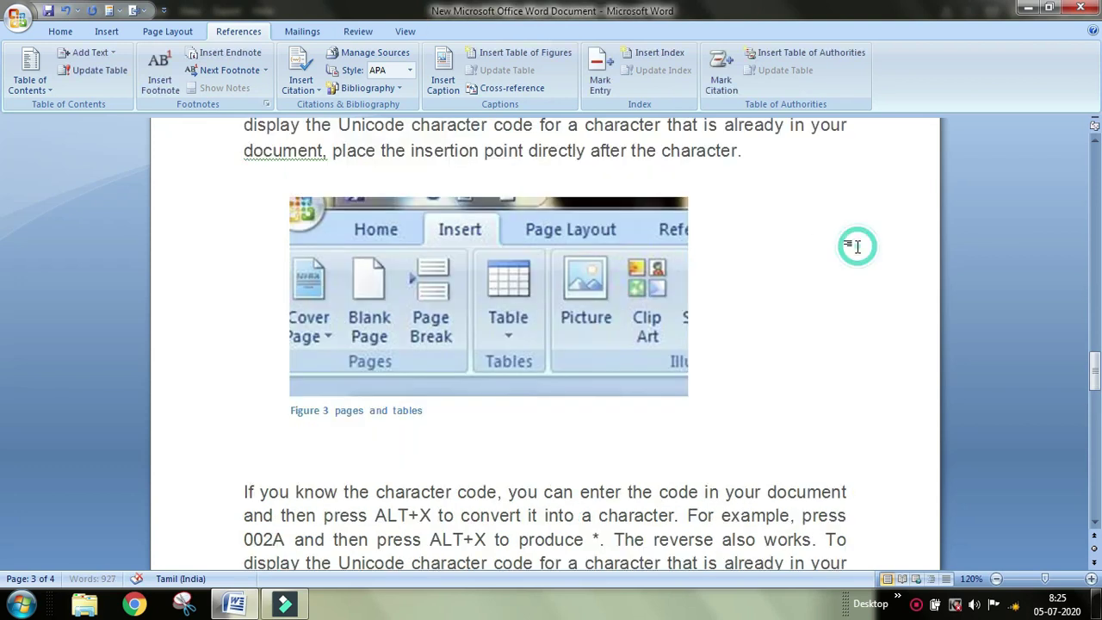
Step: Check the 'Figure 3 pages and tables' caption, then put the cursor at the document start
{"action": "scroll", "coordinate": [848, 353], "scroll_direction": "up", "scroll_amount": 1}
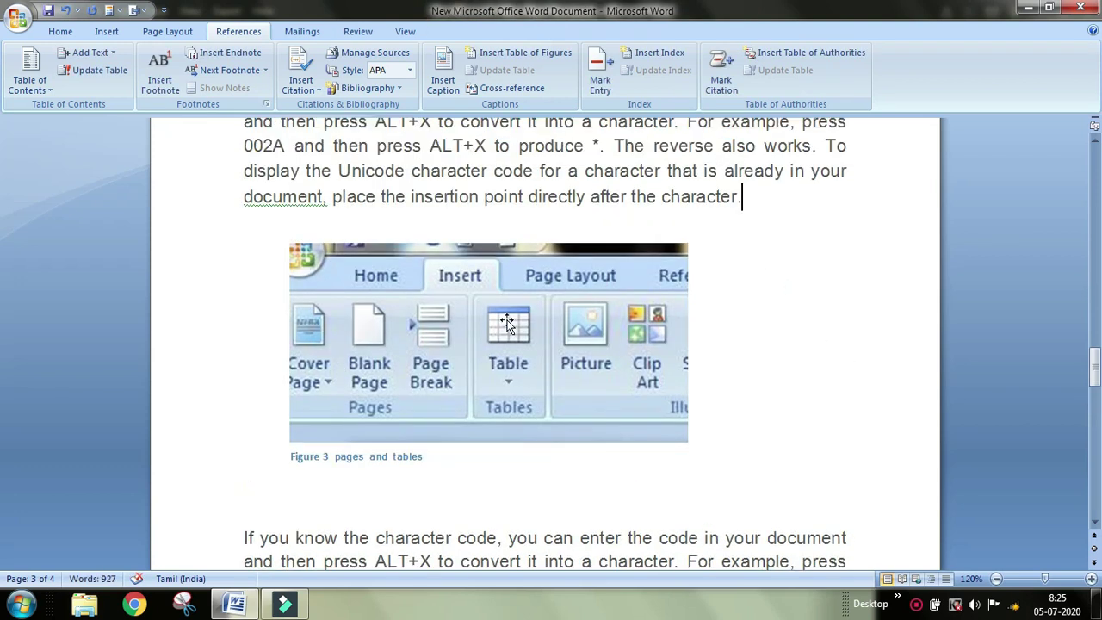
{"action": "scroll", "coordinate": [615, 290], "scroll_direction": "up", "scroll_amount": 6}
{"action": "scroll", "coordinate": [714, 373], "scroll_direction": "down", "scroll_amount": 7}
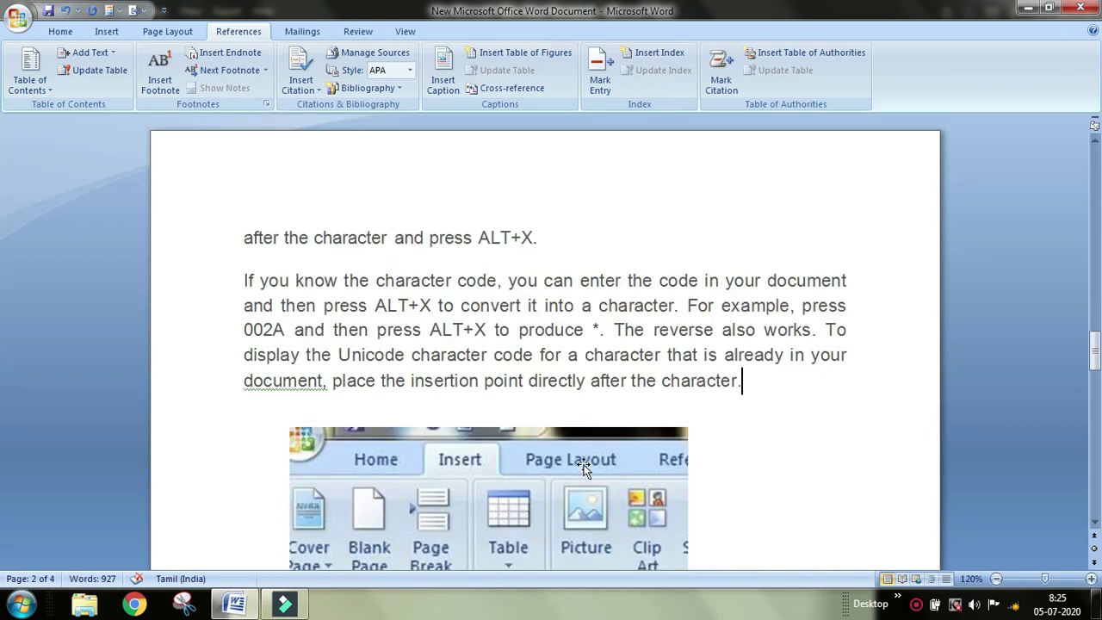
{"action": "left_click_drag", "start_coordinate": [292, 456], "coordinate": [424, 457]}
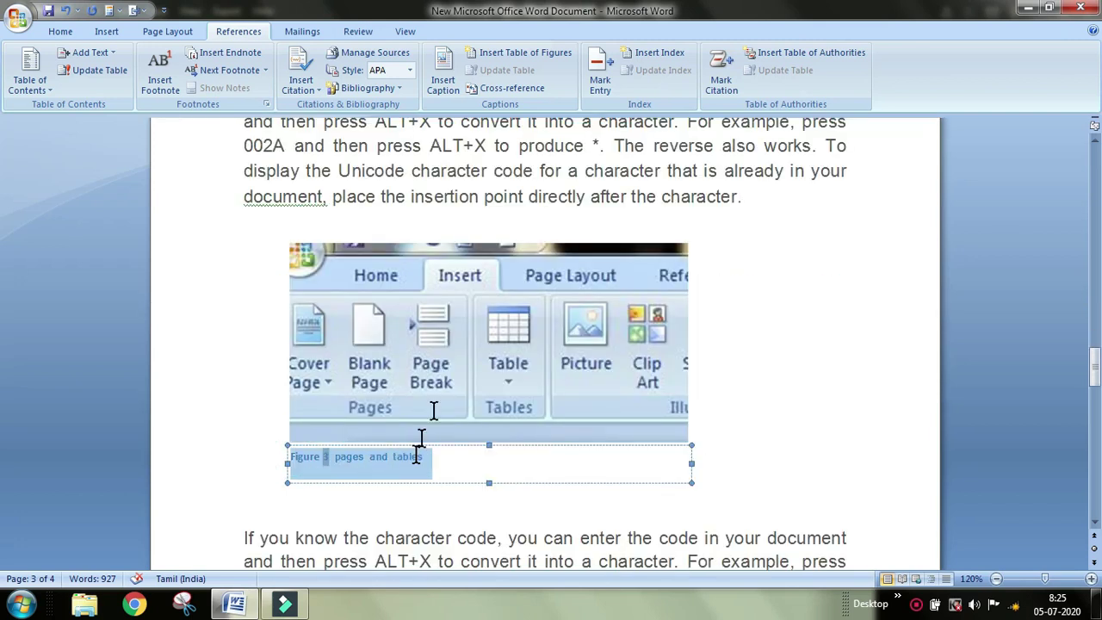
{"action": "left_click", "coordinate": [798, 407]}
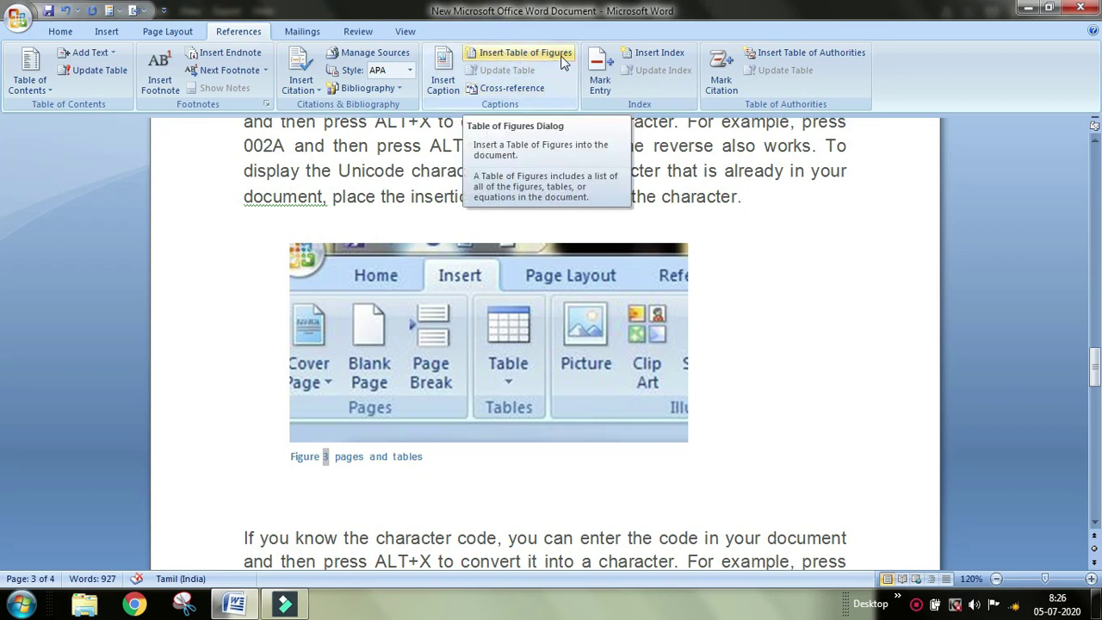
{"action": "scroll", "coordinate": [876, 308], "scroll_direction": "up", "scroll_amount": 1}
{"action": "scroll", "coordinate": [876, 307], "scroll_direction": "up", "scroll_amount": 10}
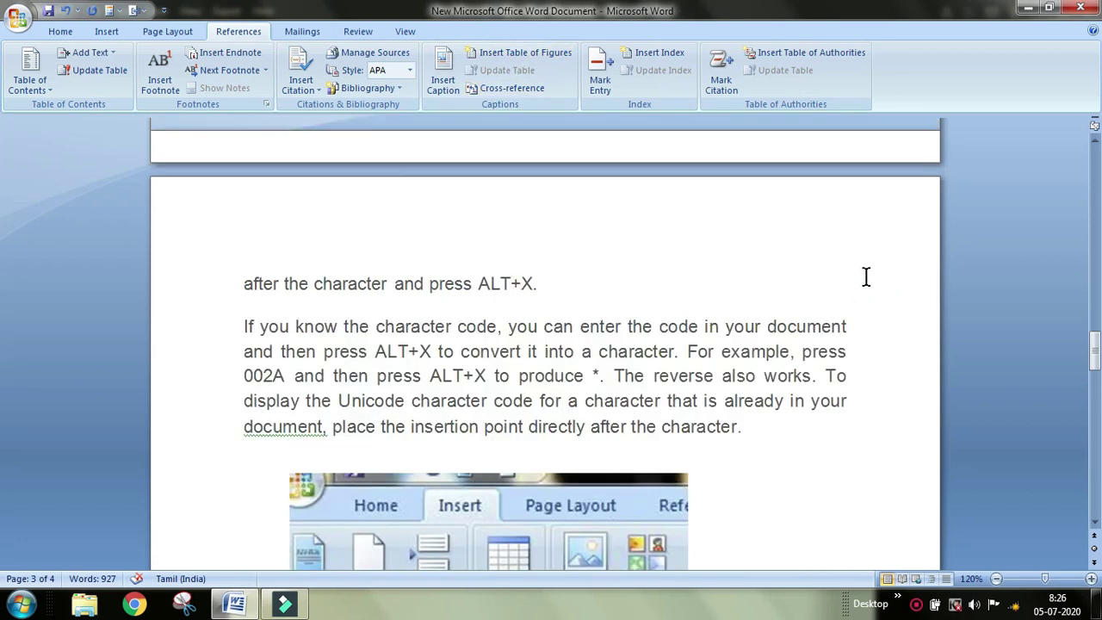
{"action": "left_click", "coordinate": [235, 210]}
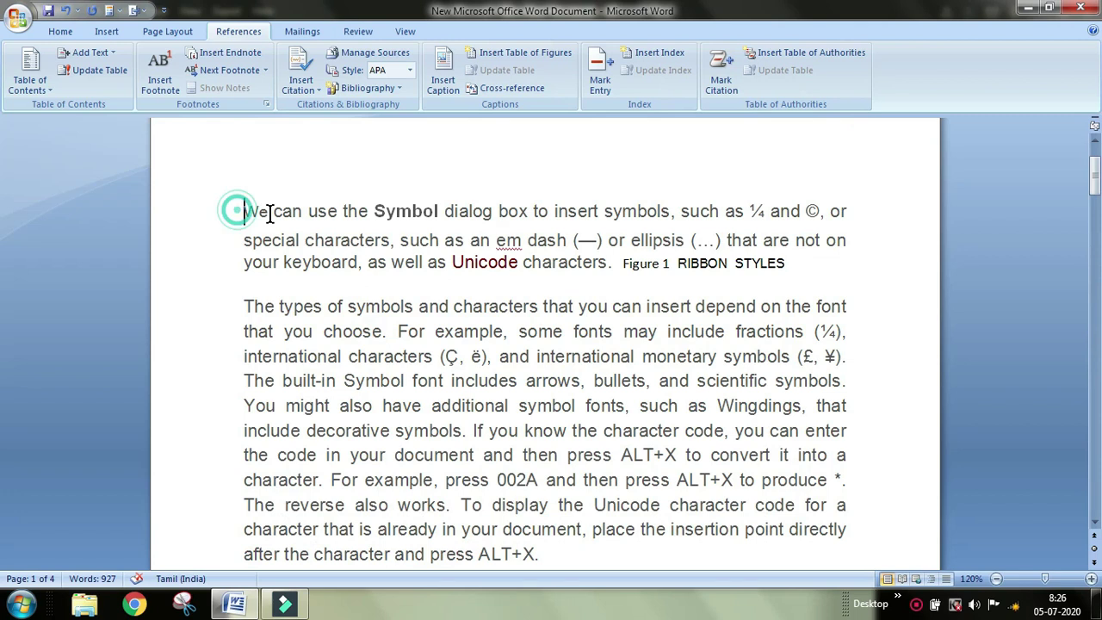
Step: Insert a Table of Figures at the top, replacing the existing one
{"action": "left_click", "coordinate": [543, 52]}
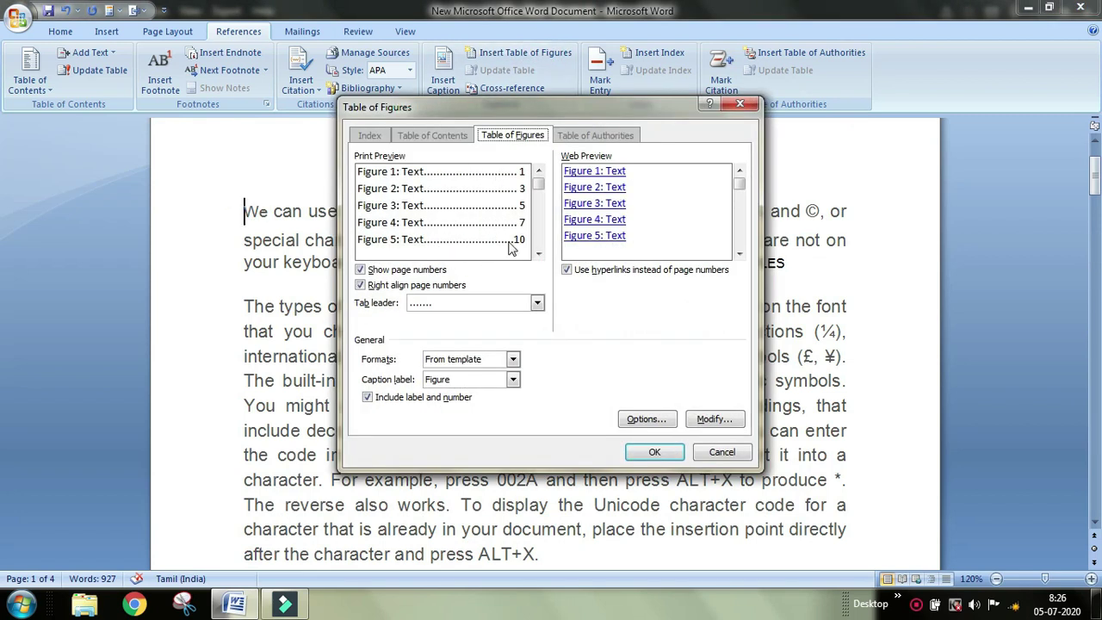
{"action": "left_click", "coordinate": [655, 454]}
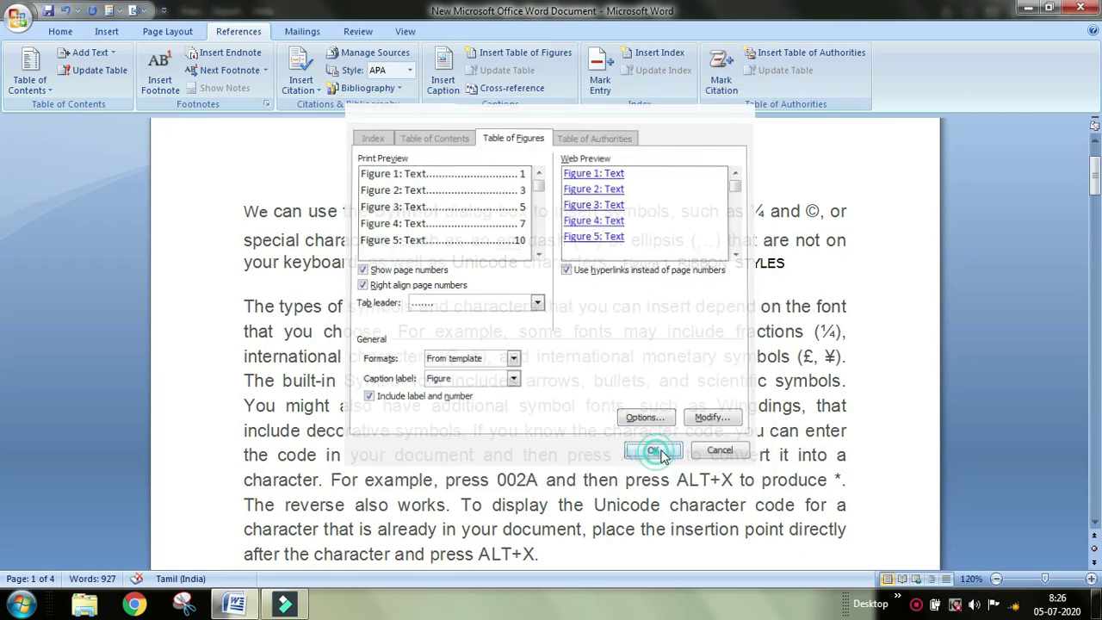
{"action": "left_click", "coordinate": [521, 353]}
Step: Follow the Figure 1 entry in the table of figures to its RIBBON STYLES caption
{"action": "left_click", "coordinate": [242, 236]}
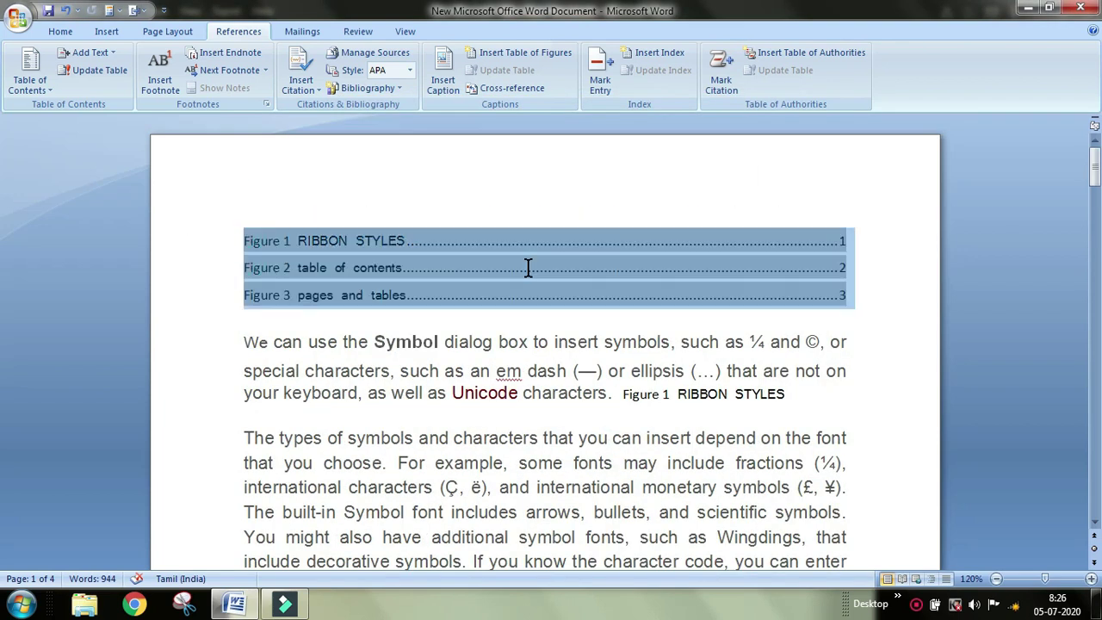
{"action": "left_click", "coordinate": [904, 315]}
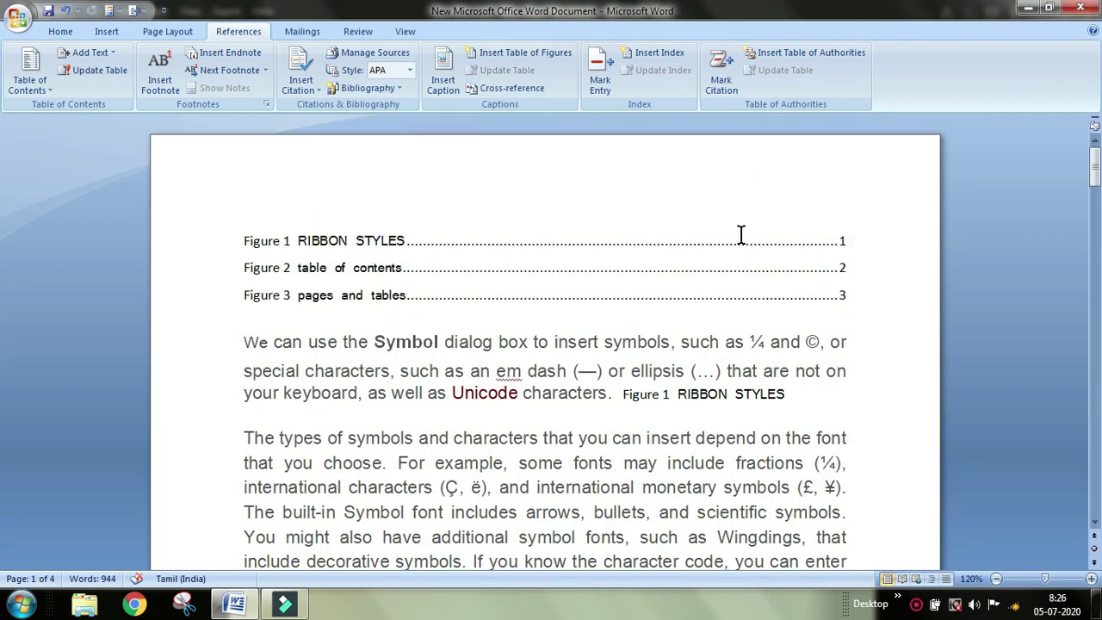
{"action": "left_click", "coordinate": [844, 241]}
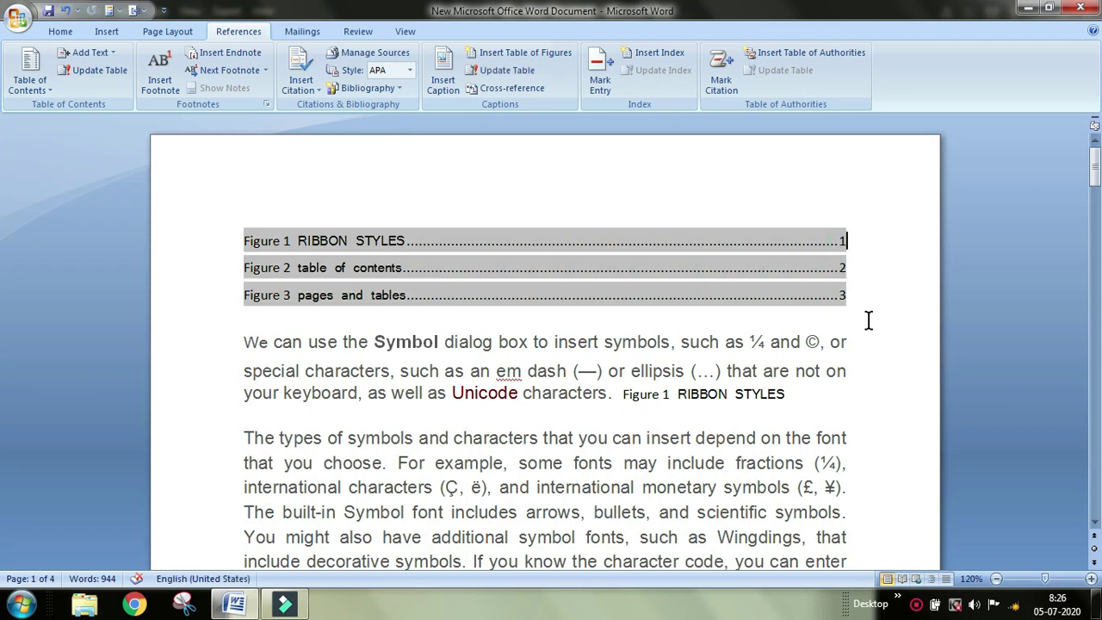
{"action": "left_click", "coordinate": [899, 382]}
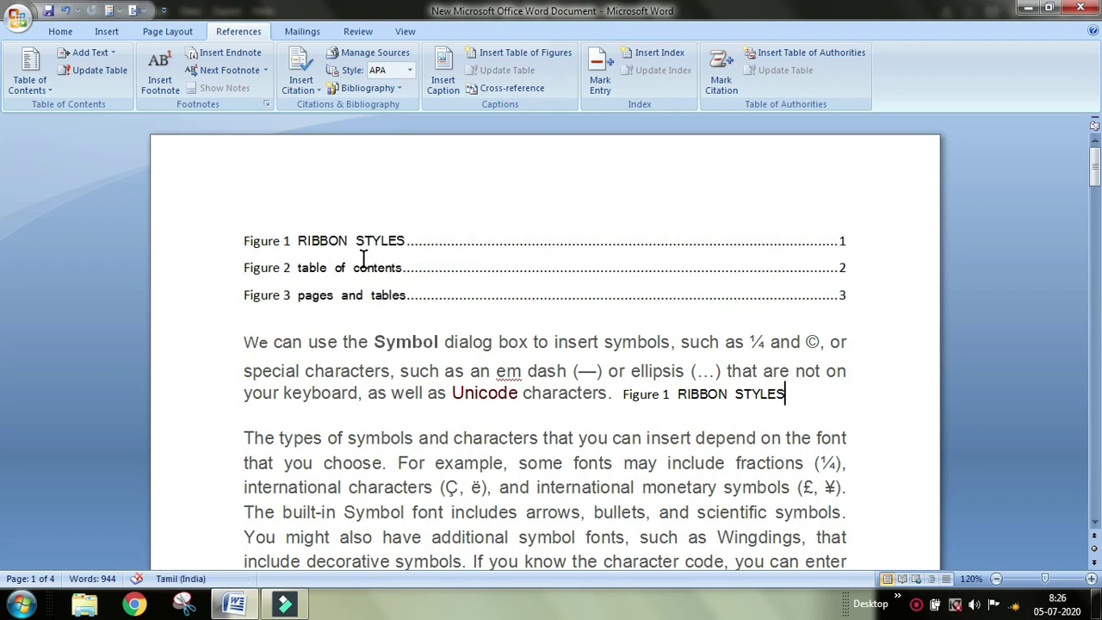
{"action": "left_click", "coordinate": [330, 240], "text": "ctrl"}
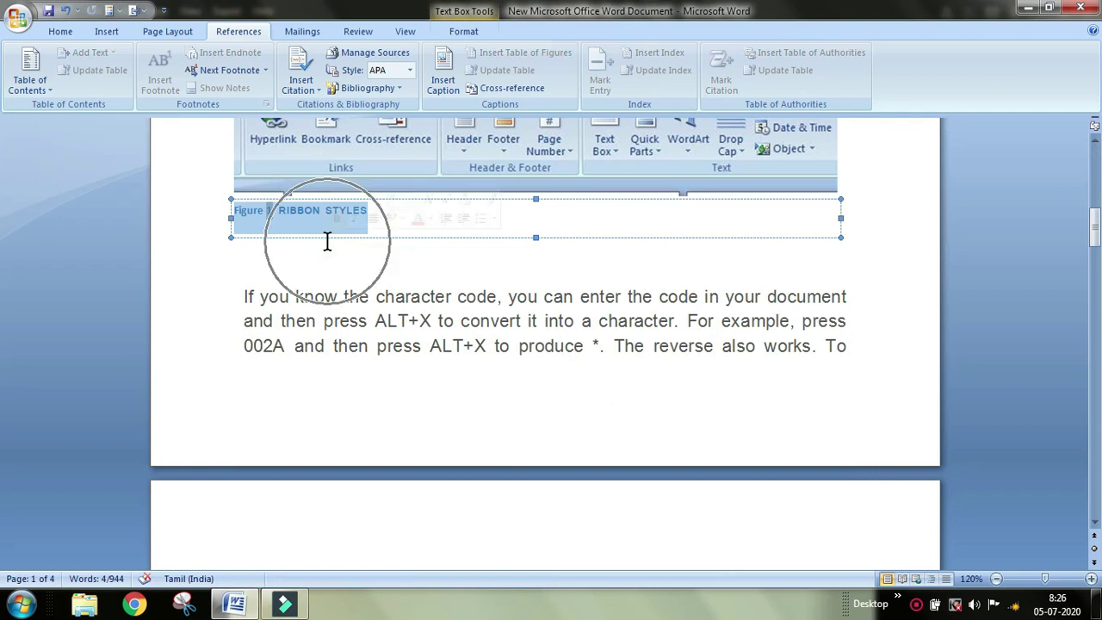
Step: Jump from the Figure 3 entry to its 'pages and tables' caption and review the pages
{"action": "scroll", "coordinate": [535, 297], "scroll_direction": "up", "scroll_amount": 4}
{"action": "scroll", "coordinate": [534, 297], "scroll_direction": "up", "scroll_amount": 11}
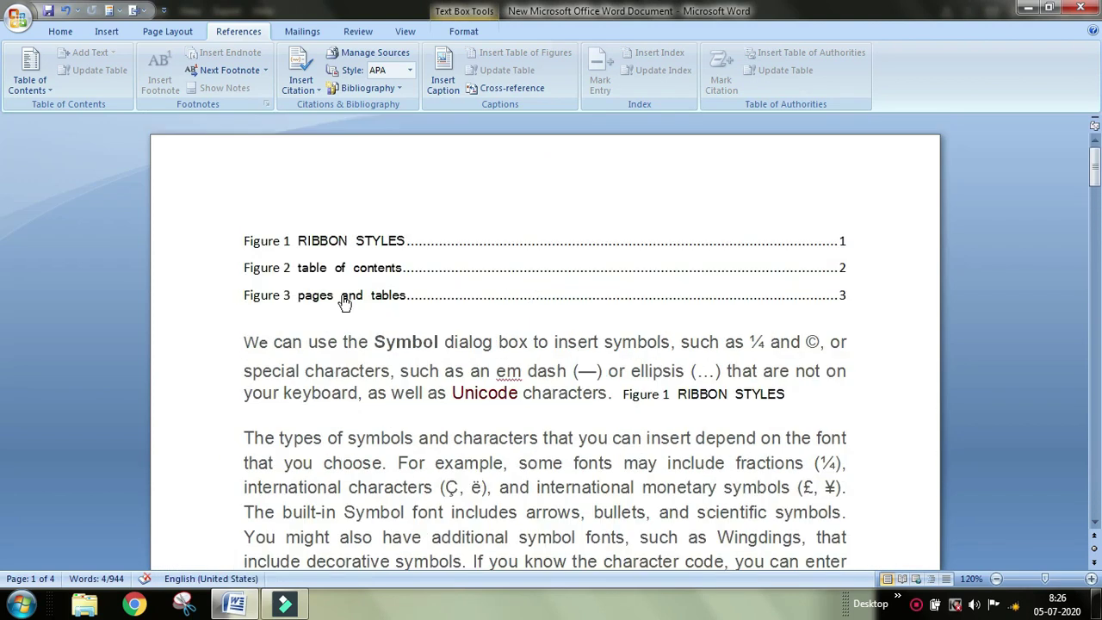
{"action": "left_click", "coordinate": [345, 297], "text": "ctrl"}
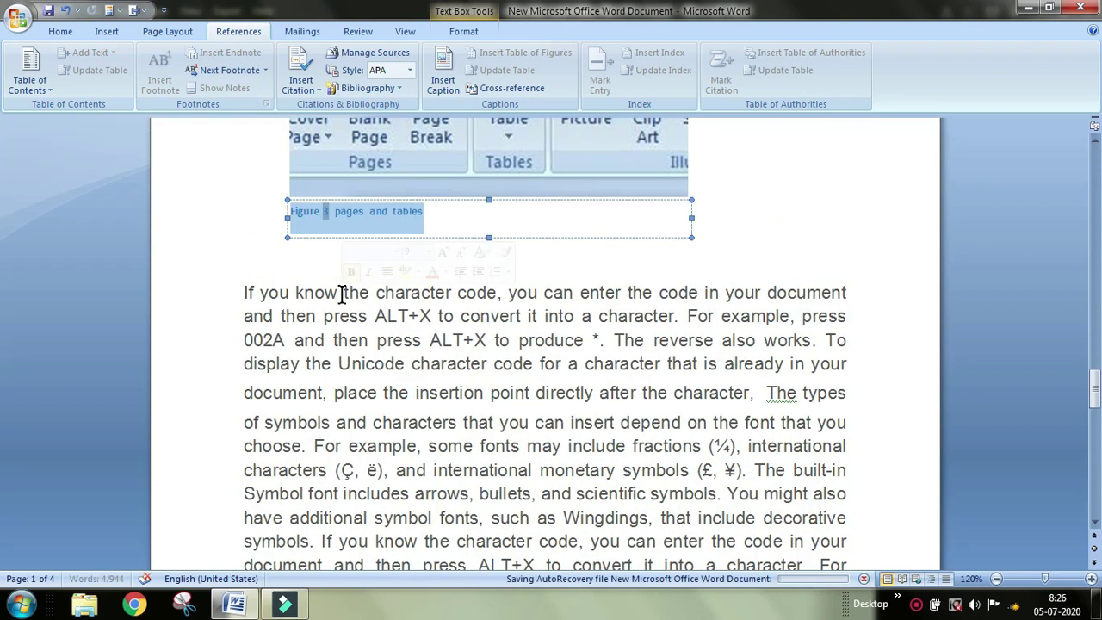
{"action": "scroll", "coordinate": [636, 306], "scroll_direction": "up", "scroll_amount": 2}
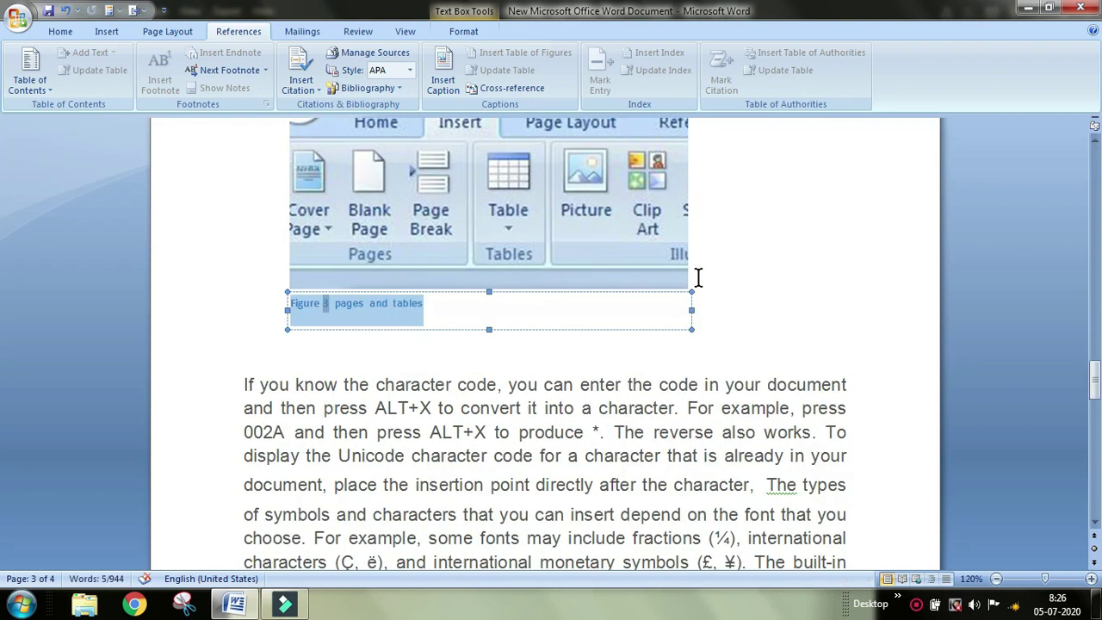
{"action": "left_click", "coordinate": [832, 317]}
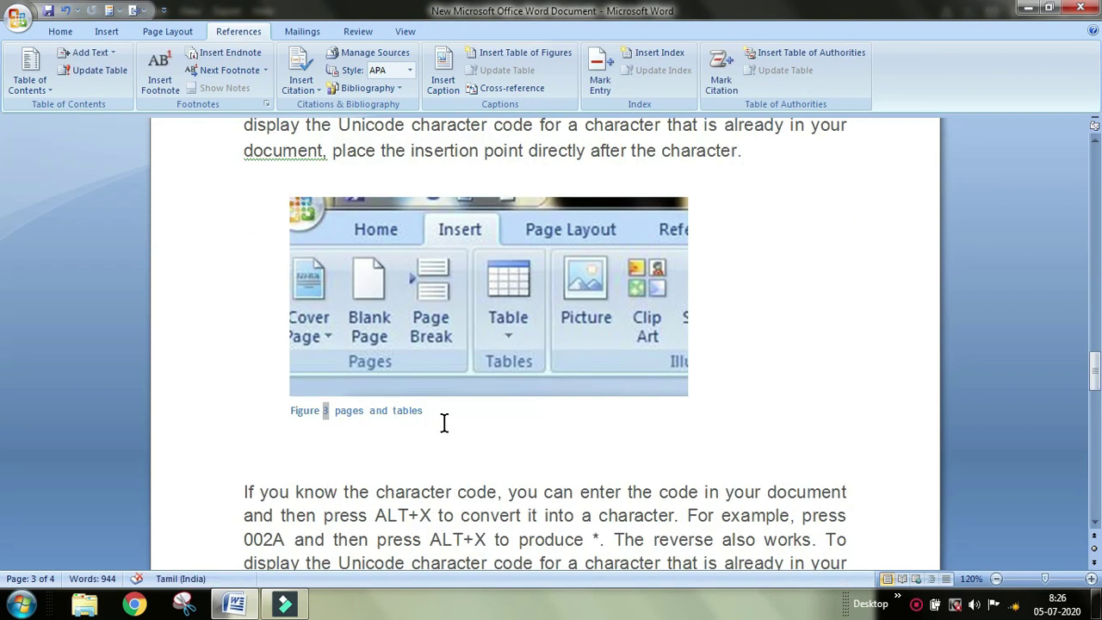
{"action": "scroll", "coordinate": [853, 357], "scroll_direction": "down", "scroll_amount": 4}
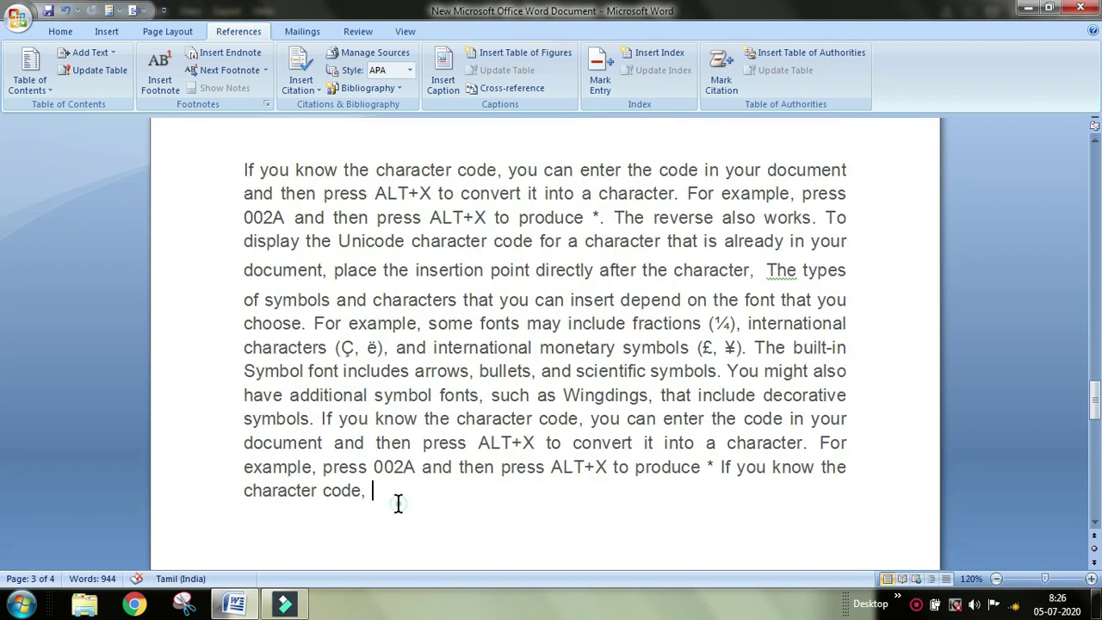
{"action": "left_click", "coordinate": [419, 451]}
{"action": "scroll", "coordinate": [693, 320], "scroll_direction": "up", "scroll_amount": 8}
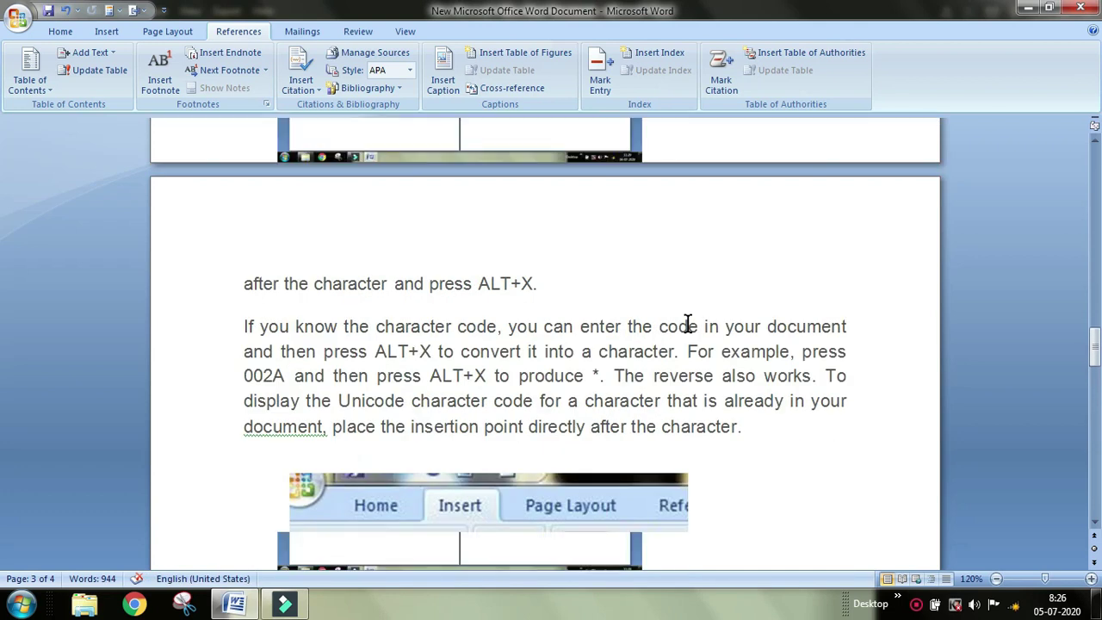
{"action": "scroll", "coordinate": [688, 322], "scroll_direction": "up", "scroll_amount": 10}
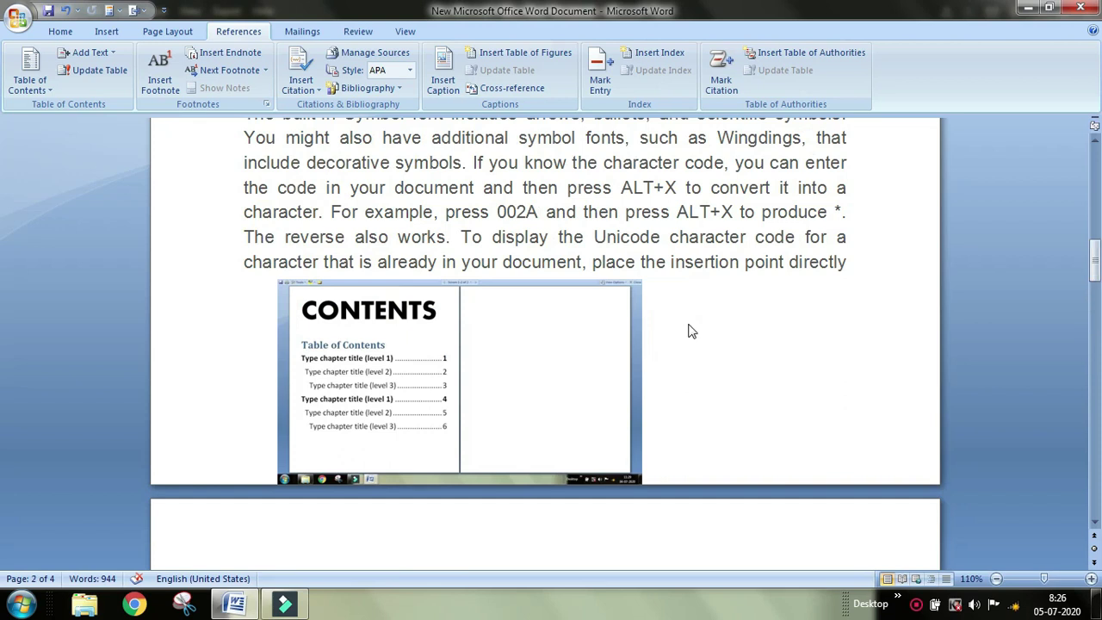
{"action": "scroll", "coordinate": [688, 323], "scroll_direction": "down", "scroll_amount": 7}
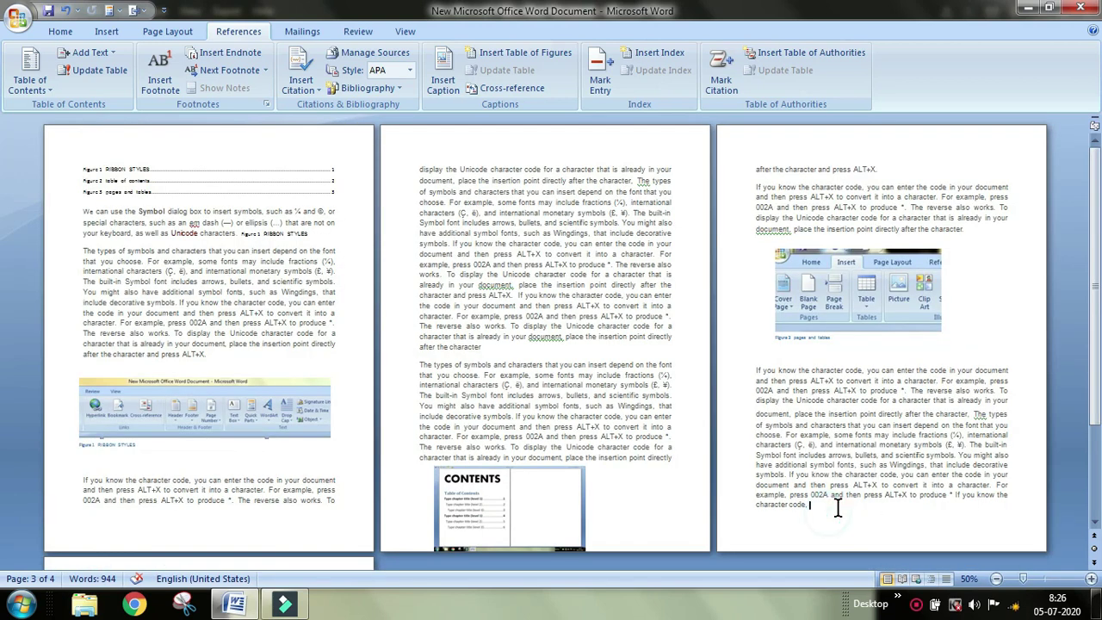
Step: Insert the Desktop picture file '1' at the end of the text on page 4
{"action": "left_click", "coordinate": [105, 37]}
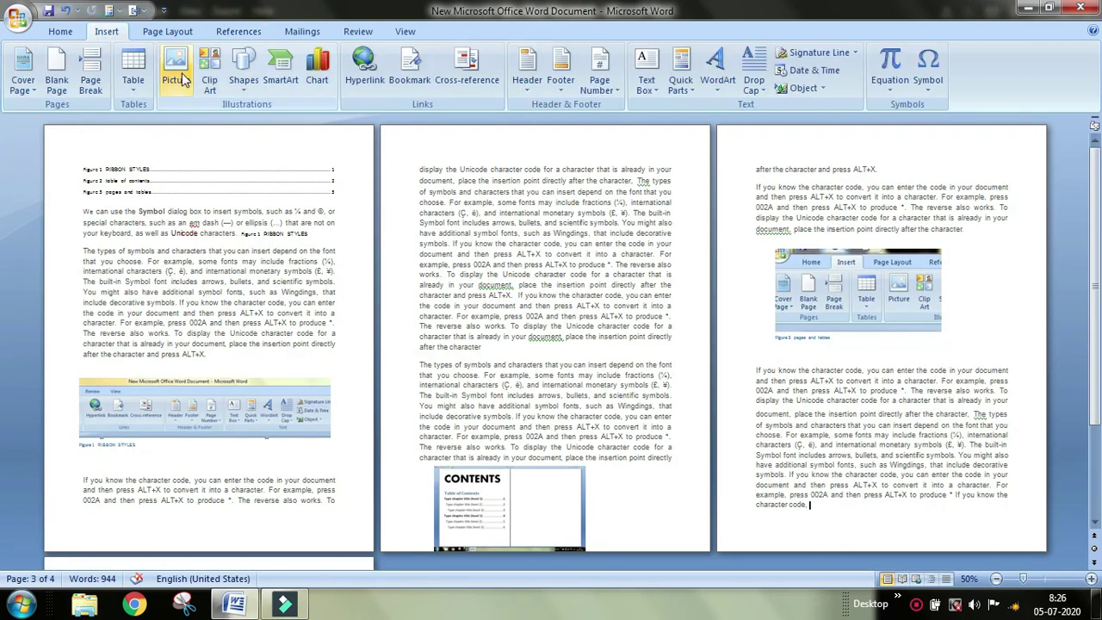
{"action": "left_click", "coordinate": [176, 71]}
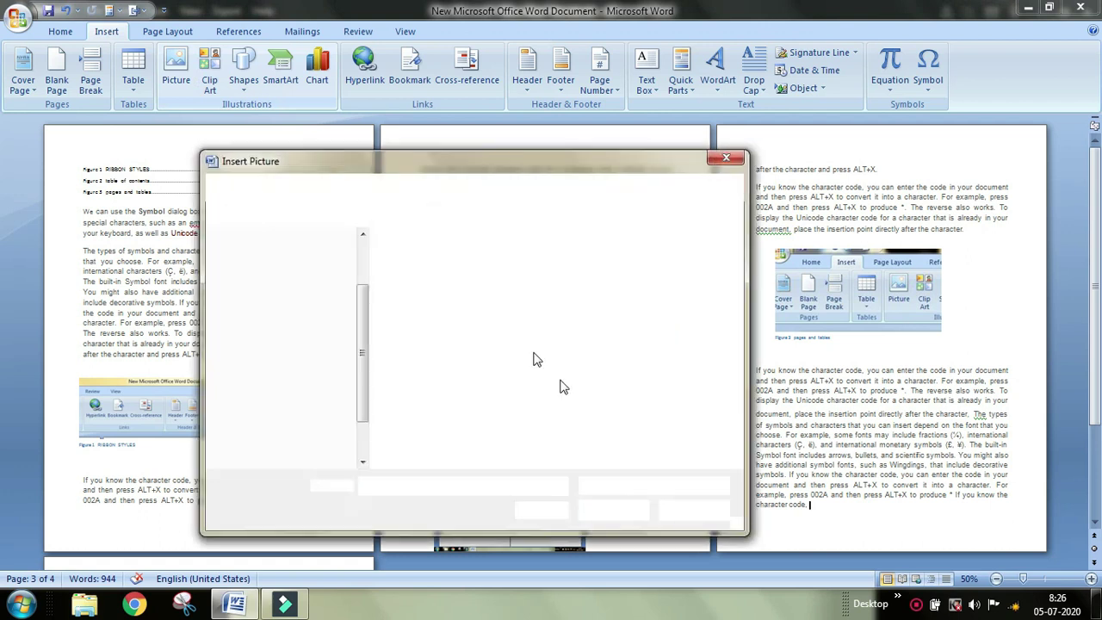
{"action": "left_click", "coordinate": [512, 411]}
{"action": "left_click", "coordinate": [608, 511]}
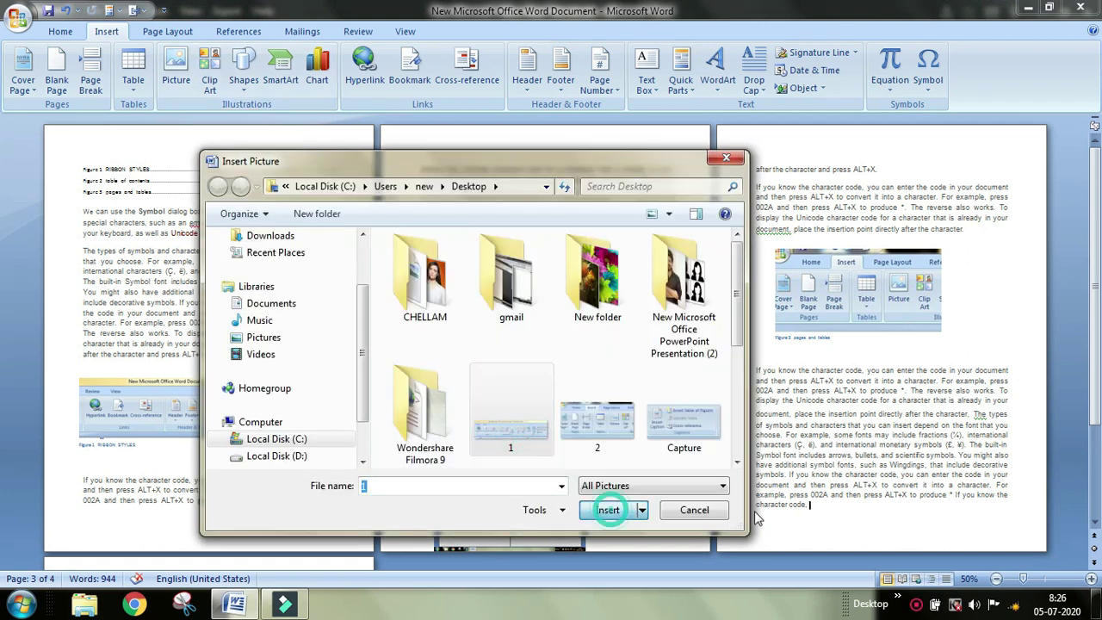
{"action": "scroll", "coordinate": [980, 527], "scroll_direction": "down", "scroll_amount": 2}
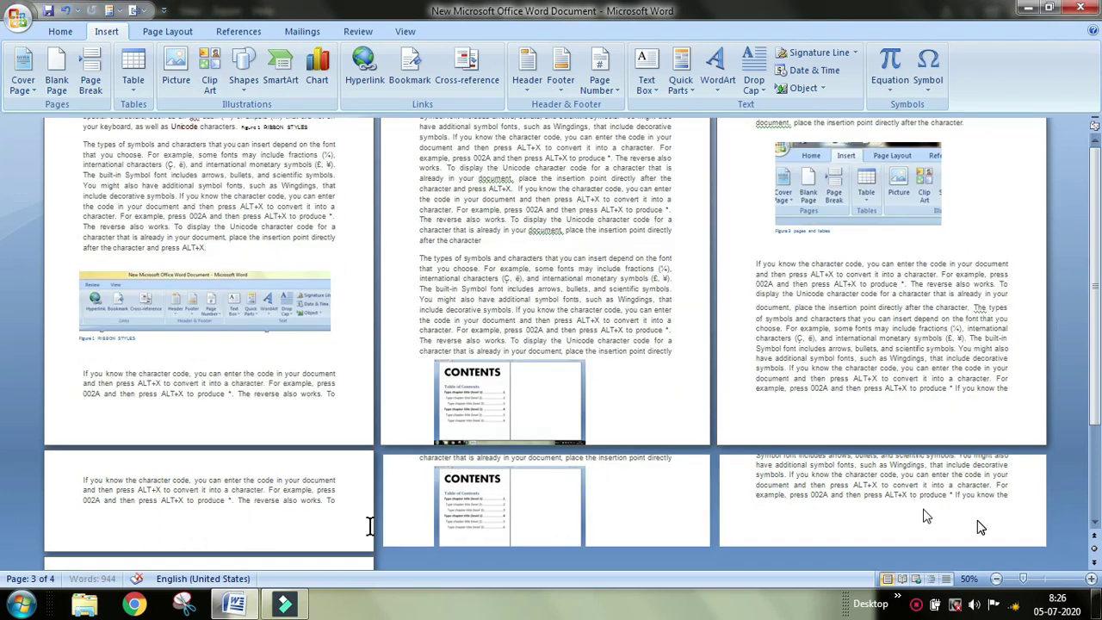
{"action": "scroll", "coordinate": [980, 527], "scroll_direction": "down", "scroll_amount": 4}
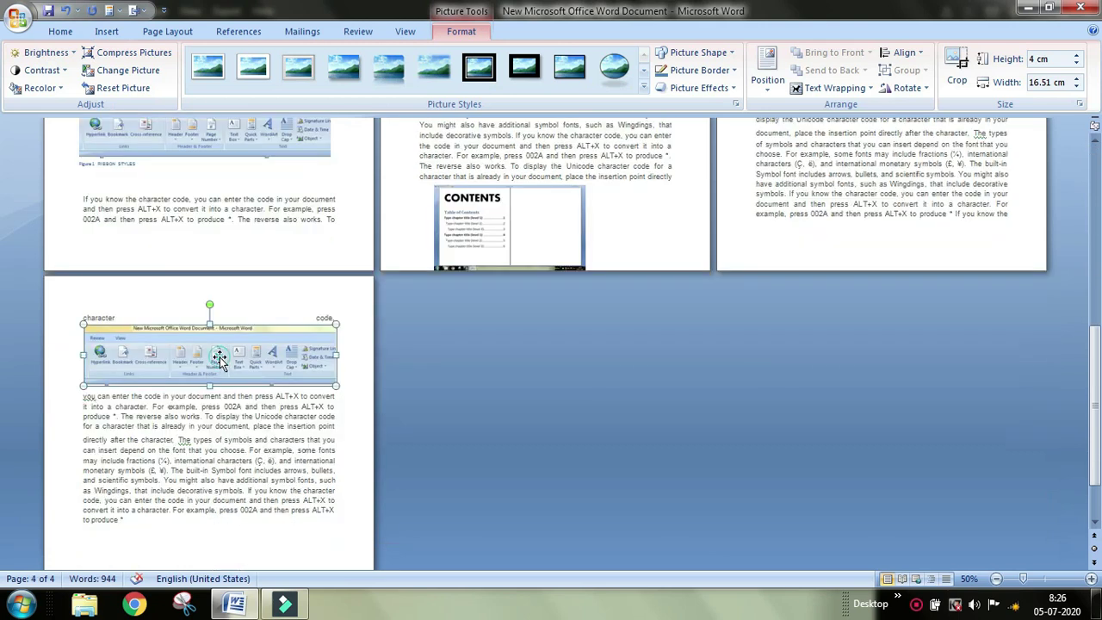
{"action": "scroll", "coordinate": [327, 332], "scroll_direction": "up", "scroll_amount": 5}
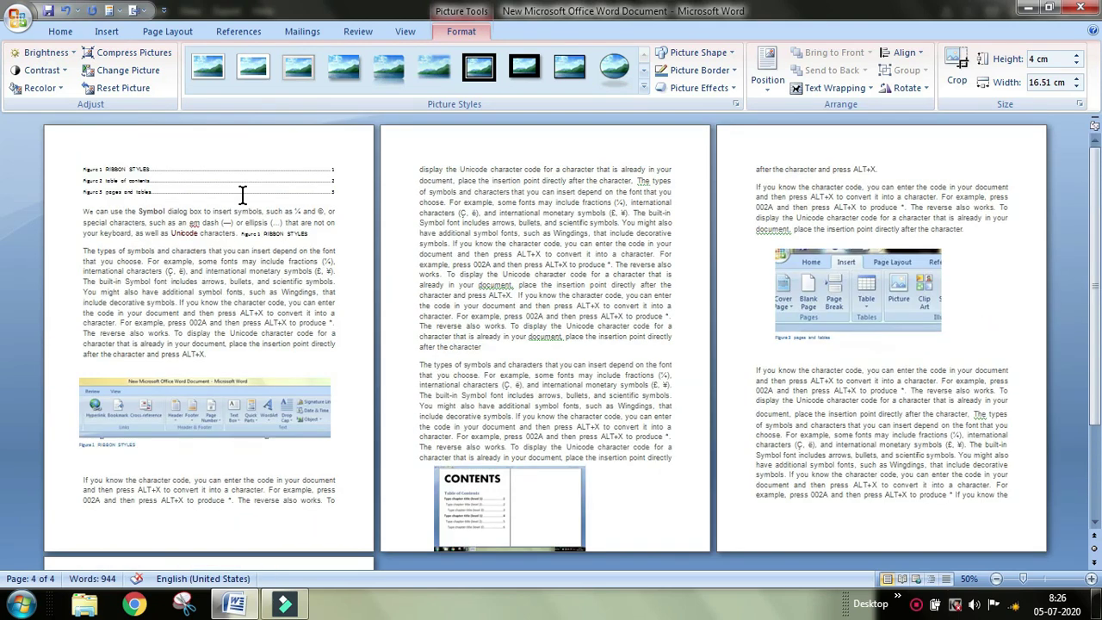
{"action": "scroll", "coordinate": [241, 477], "scroll_direction": "down", "scroll_amount": 3}
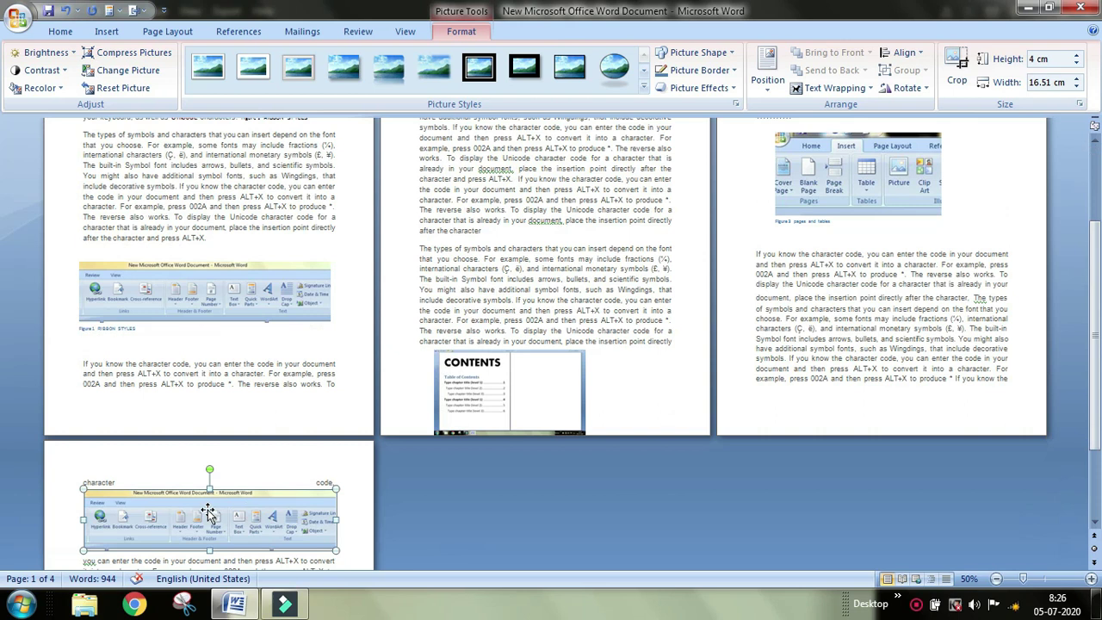
{"action": "scroll", "coordinate": [258, 517], "scroll_direction": "down", "scroll_amount": 1}
{"action": "scroll", "coordinate": [287, 523], "scroll_direction": "down", "scroll_amount": 1}
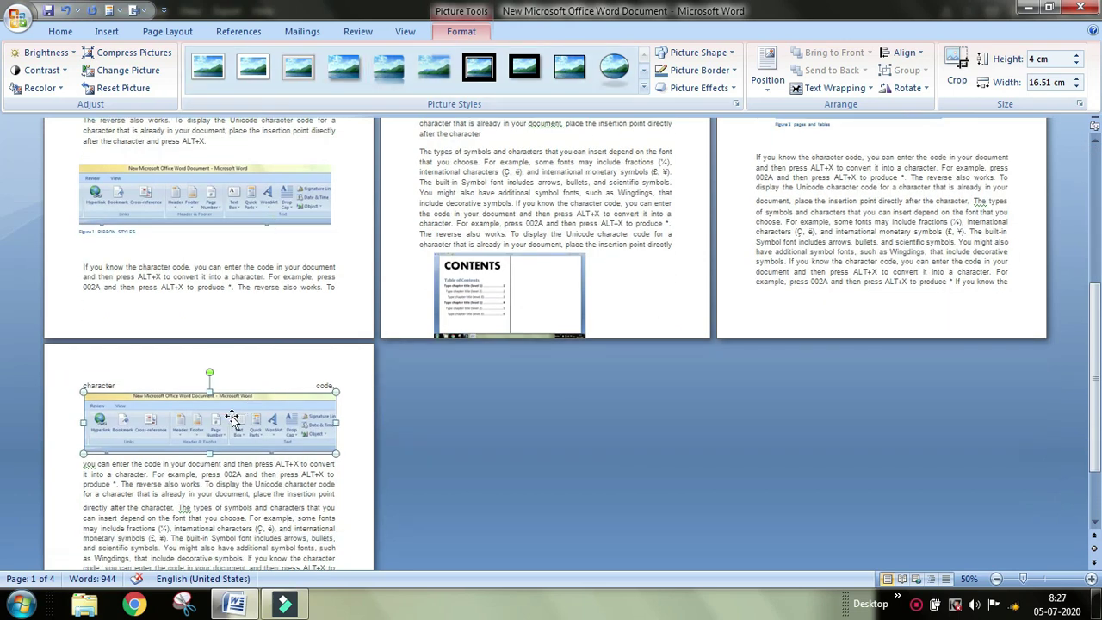
{"action": "left_click", "coordinate": [238, 31]}
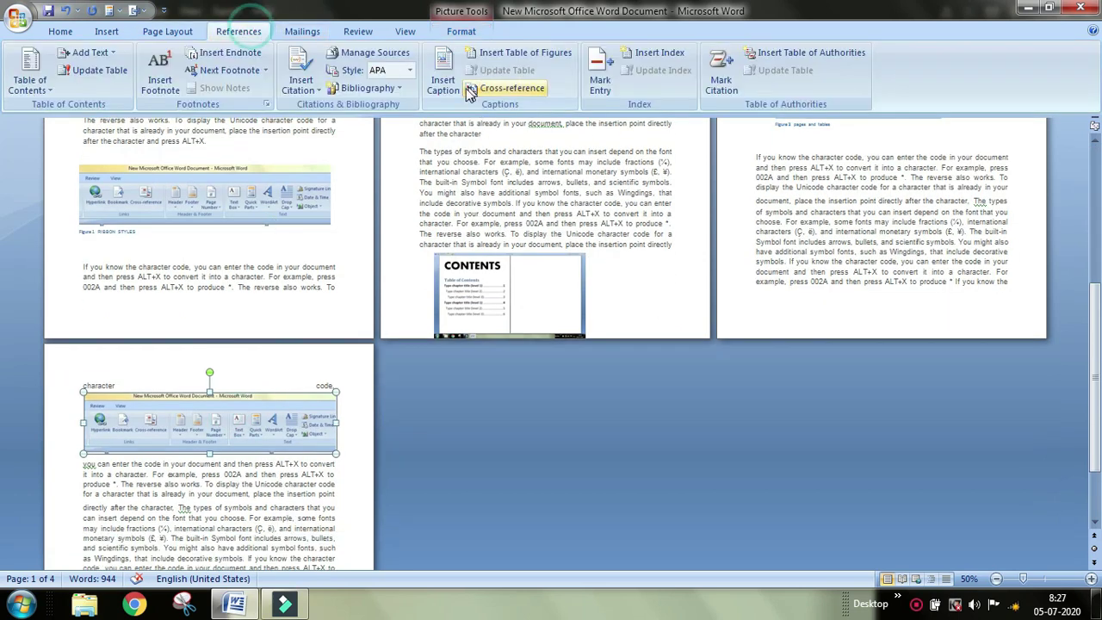
Step: Caption the new picture as Figure 4 and type 'எம்ப' (empty) in Tamil after the number
{"action": "left_click", "coordinate": [442, 81]}
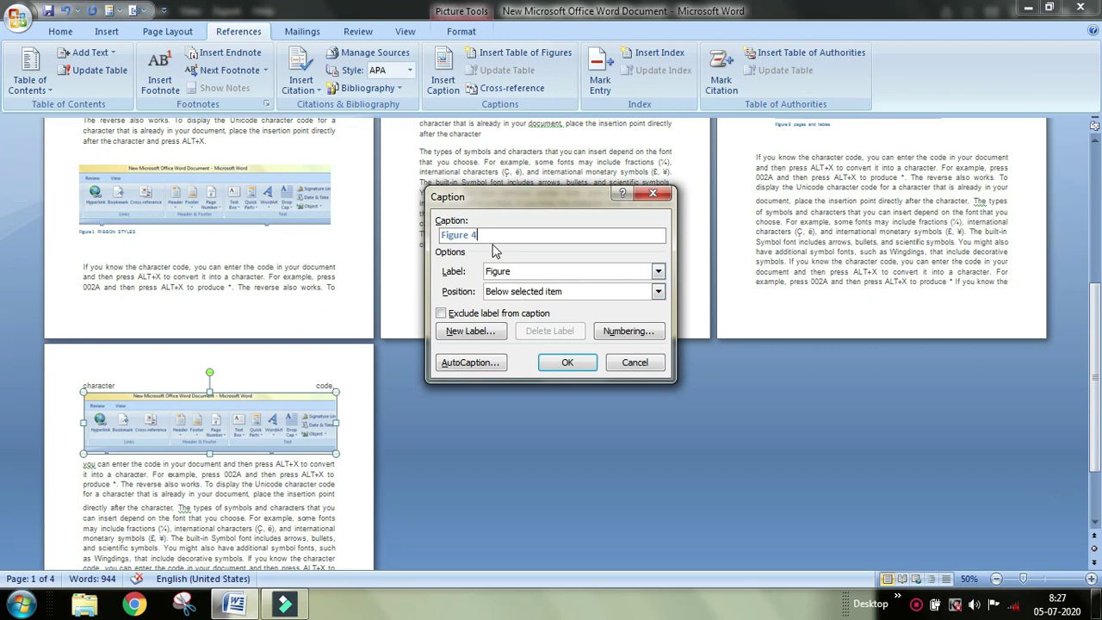
{"action": "left_click", "coordinate": [567, 362]}
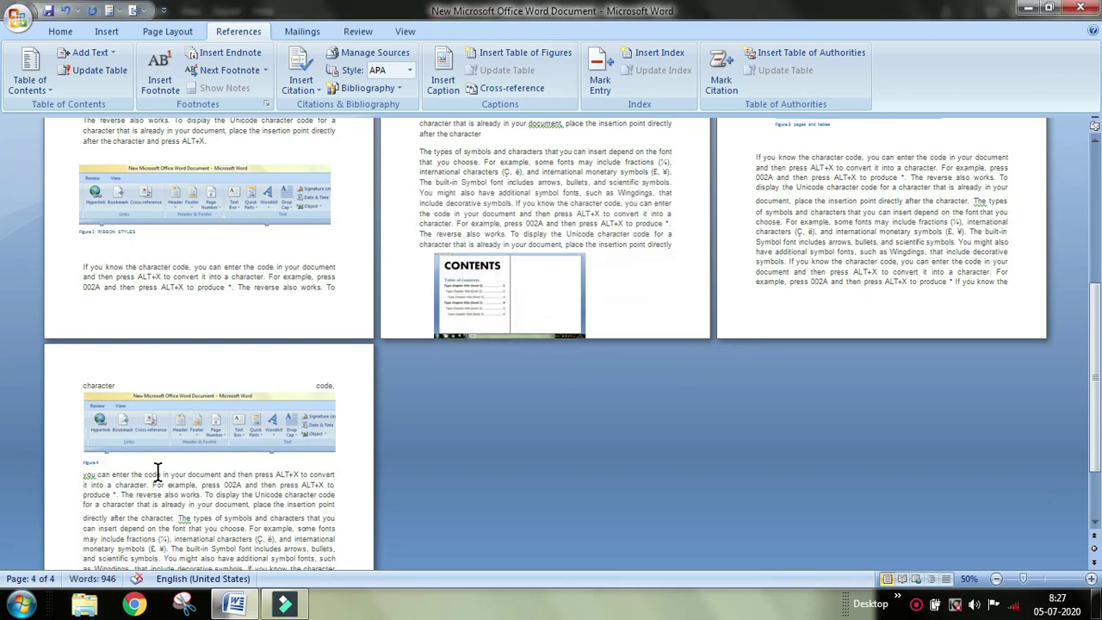
{"action": "left_click", "coordinate": [111, 458]}
{"action": "key", "text": "alt+shift"}
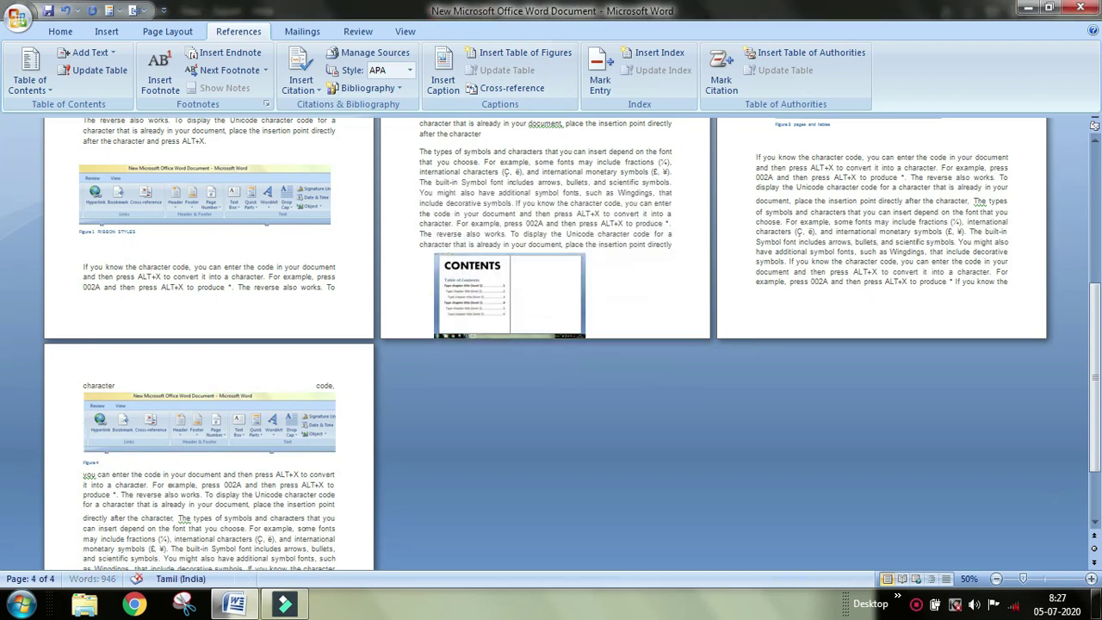
{"action": "type", "text": "எம்ப"}
{"action": "scroll", "coordinate": [424, 359], "scroll_direction": "up", "scroll_amount": 10}
{"action": "left_click", "coordinate": [189, 169]}
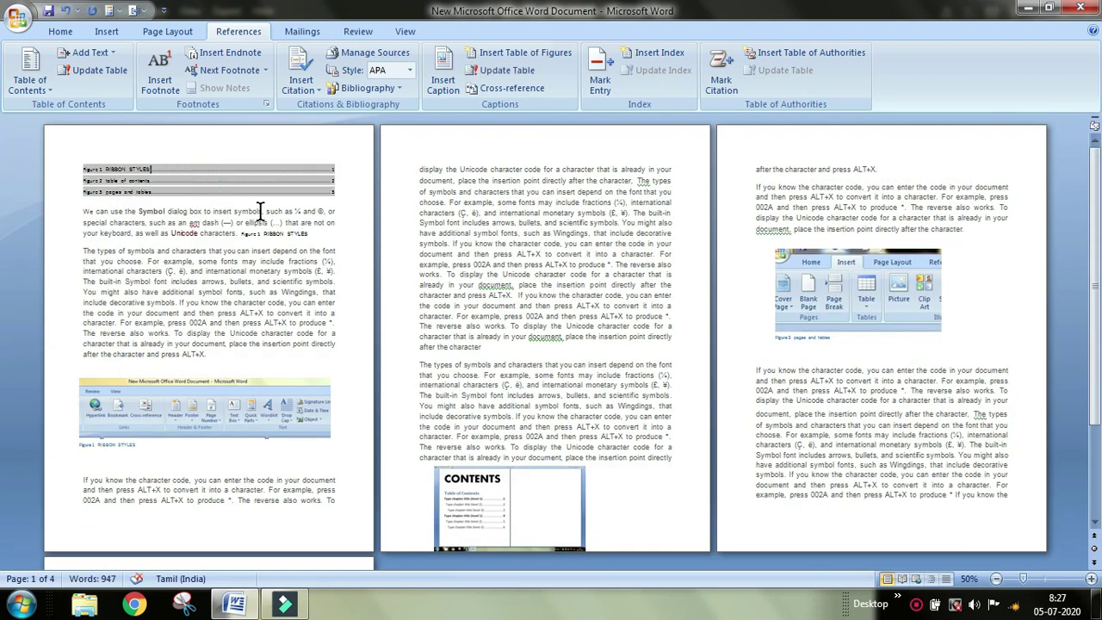
Step: Update the entire table of figures so it adds 'Figure 4 empty' on page 4
{"action": "scroll", "coordinate": [259, 215], "scroll_direction": "up", "scroll_amount": 16}
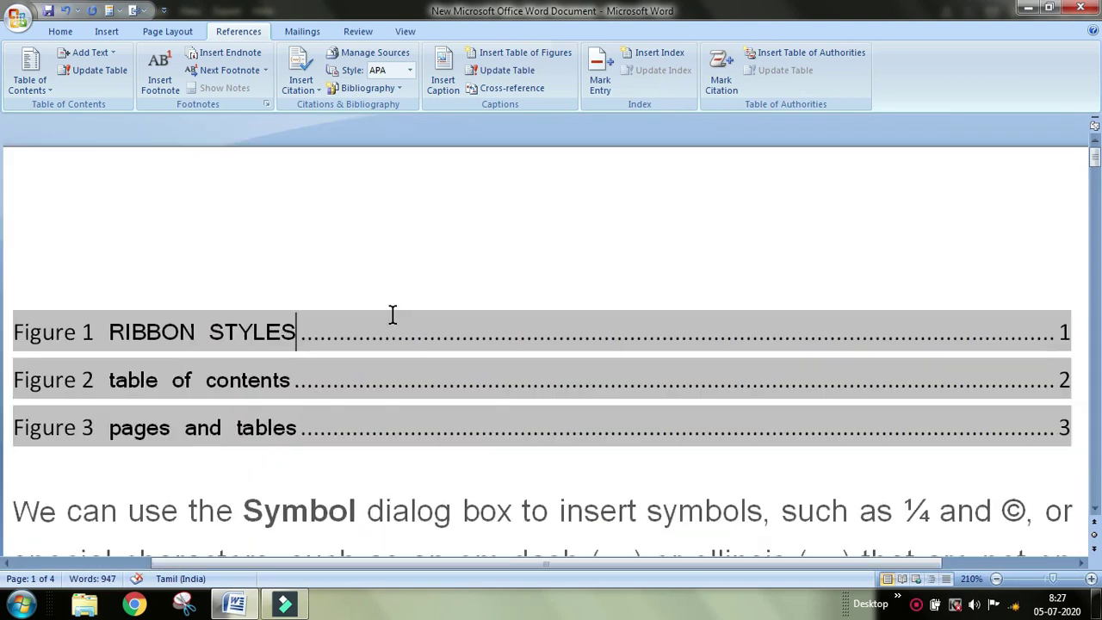
{"action": "left_click", "coordinate": [463, 470]}
{"action": "left_click", "coordinate": [418, 351]}
{"action": "left_click", "coordinate": [515, 77]}
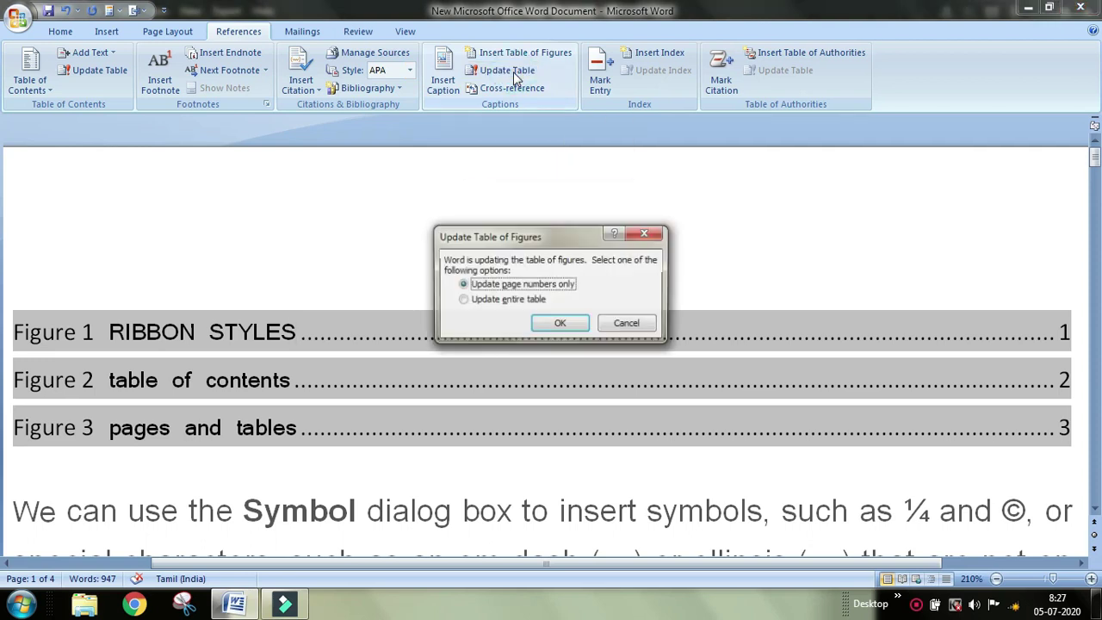
{"action": "left_click", "coordinate": [465, 300]}
{"action": "left_click", "coordinate": [560, 325]}
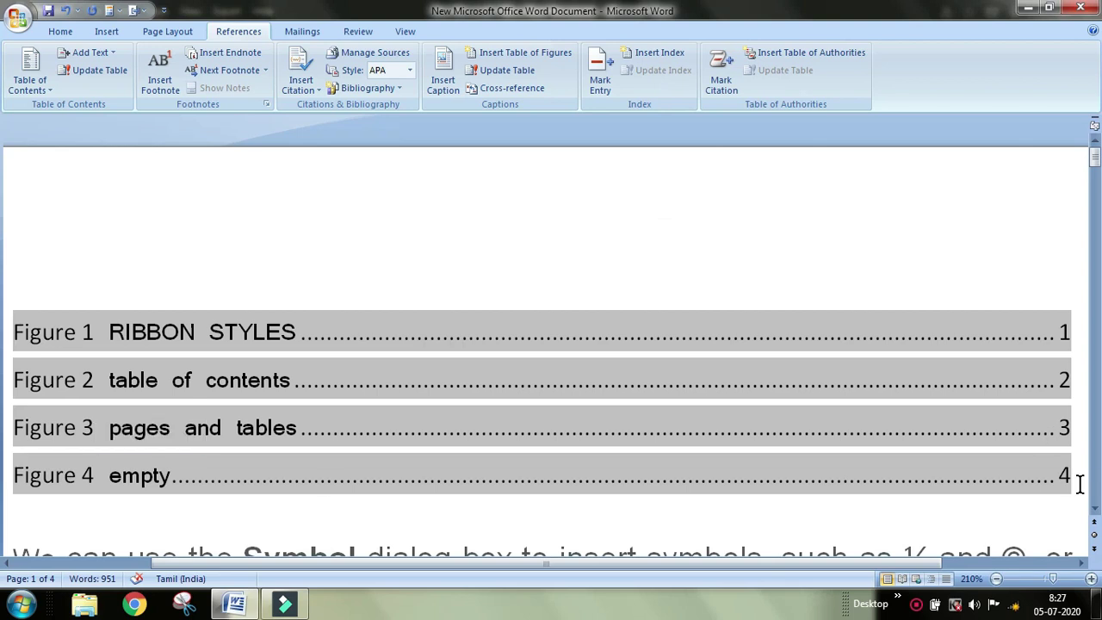
{"action": "scroll", "coordinate": [747, 496], "scroll_direction": "down", "scroll_amount": 3}
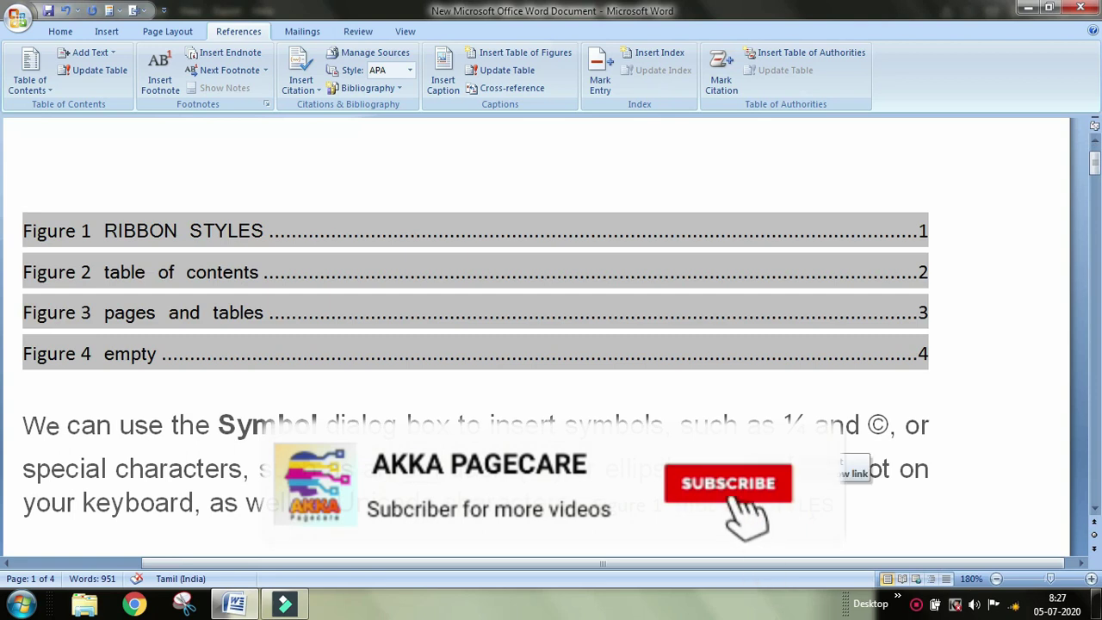
{"action": "scroll", "coordinate": [747, 575], "scroll_direction": "down", "scroll_amount": 2}
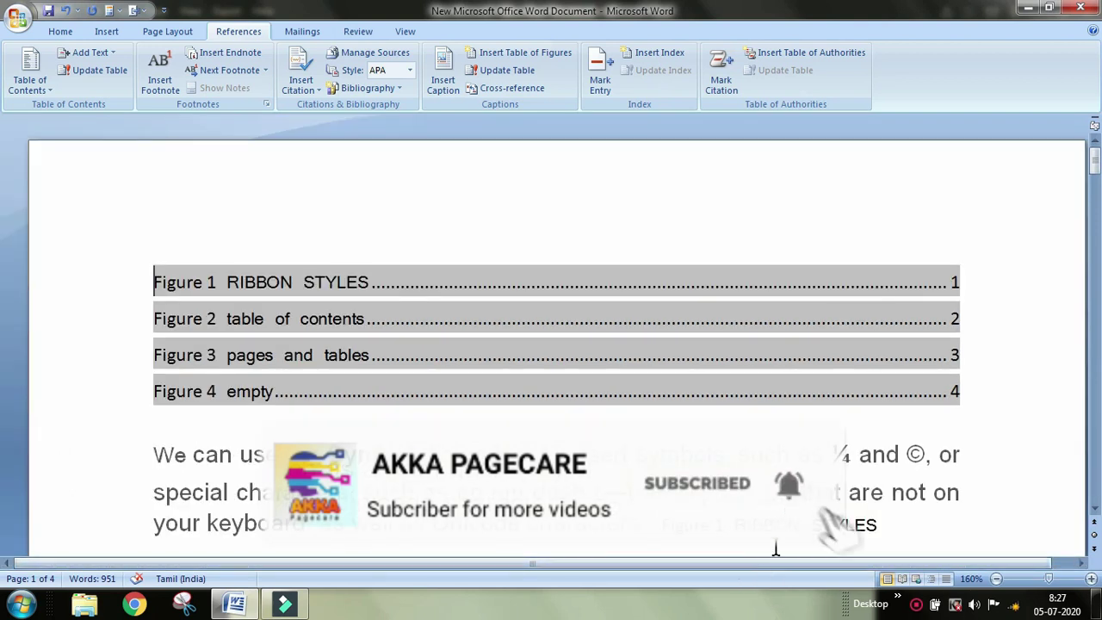